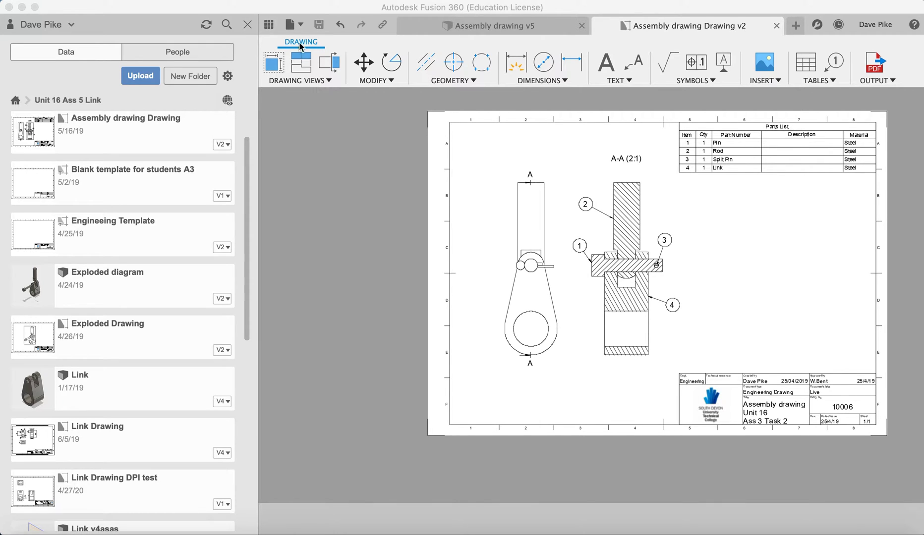
Create a new blank Untitled design from the File menu.
click(291, 25)
click(299, 44)
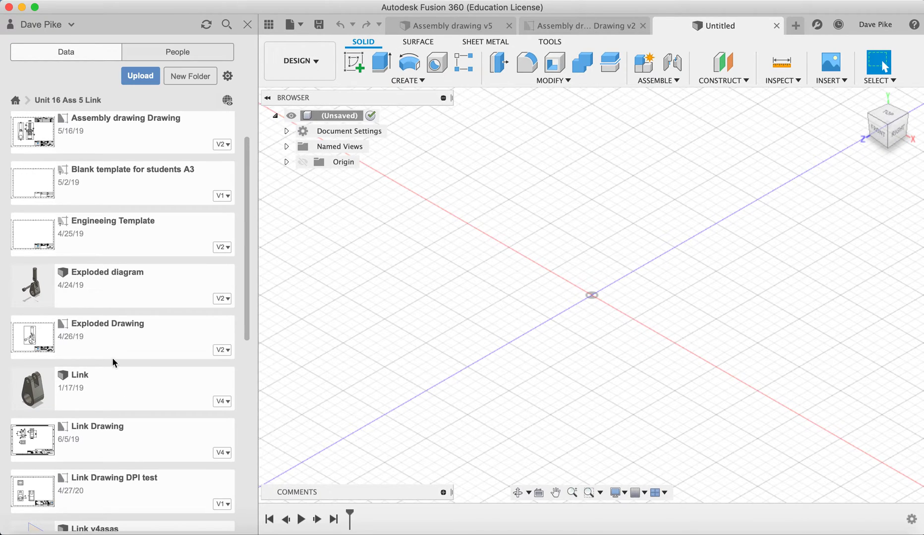
Scroll the Data panel to review the Link, Pin, Rod and Split Pin files, then open the File menu.
drag(247, 249, 233, 387)
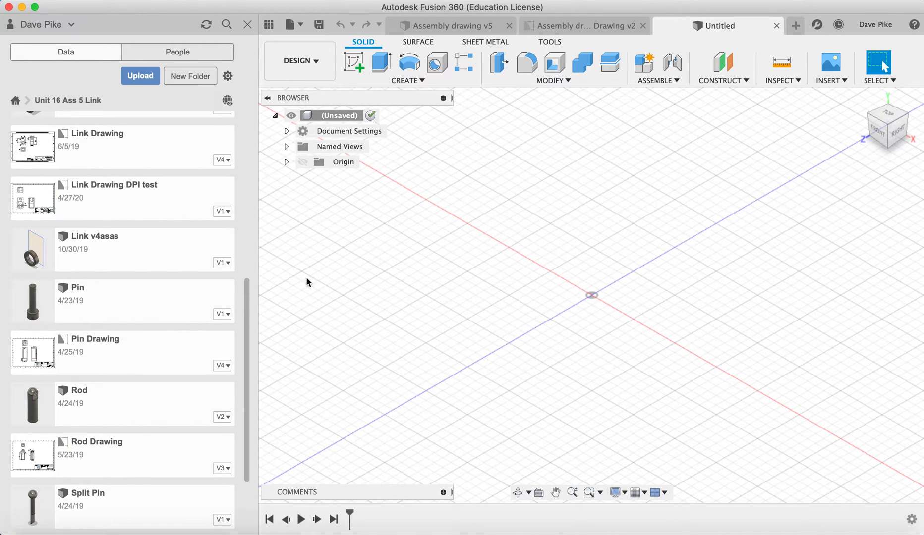
drag(246, 345, 244, 166)
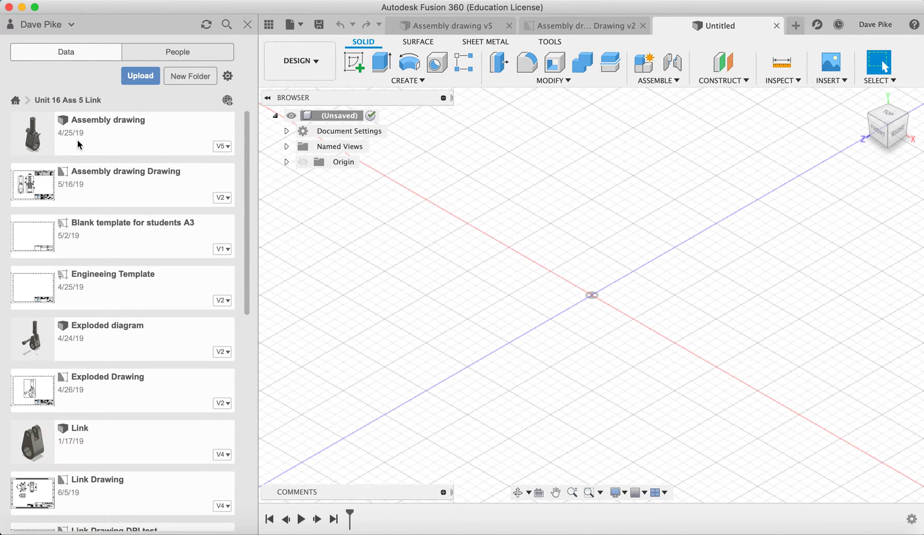
scroll(138, 488, down, 5)
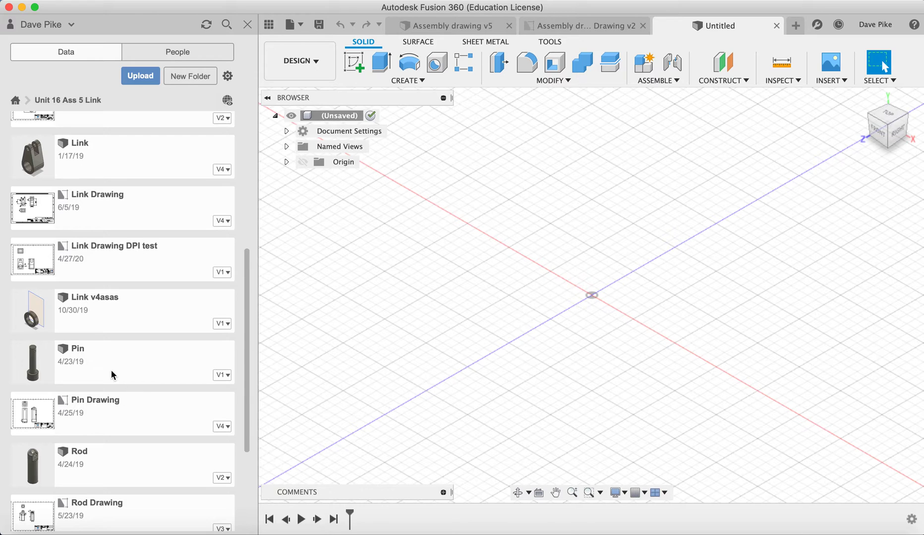
scroll(111, 370, up, 5)
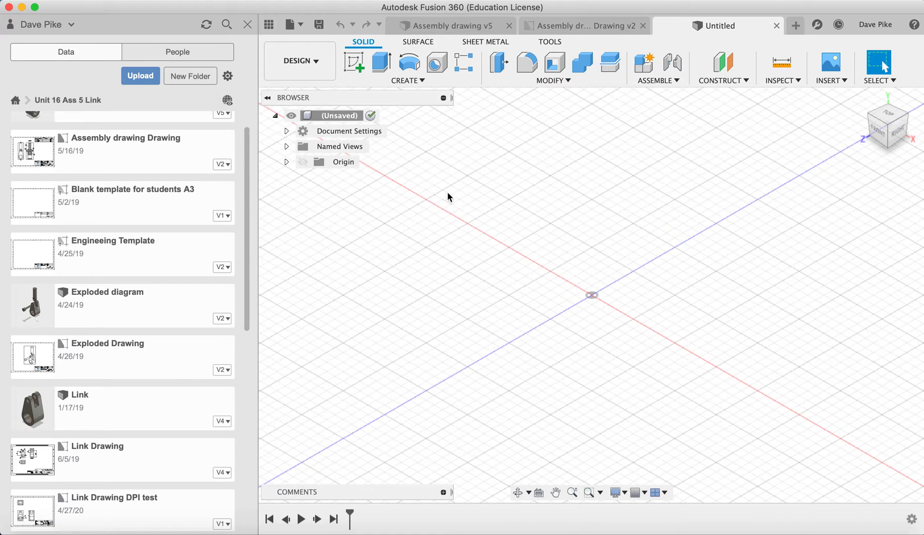
click(298, 27)
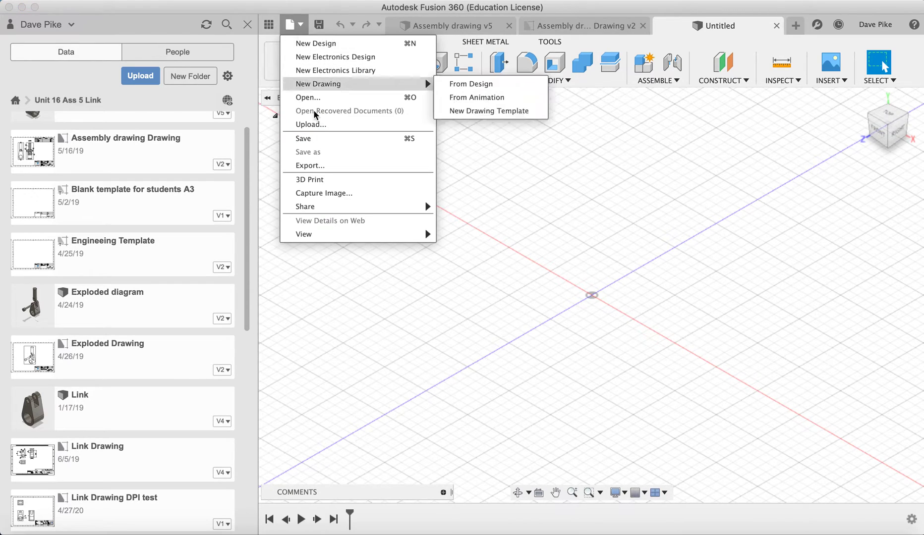
Save the new design as 'Exemplar vid v1a' in the Unit 16 Ass 5 Link project.
click(313, 139)
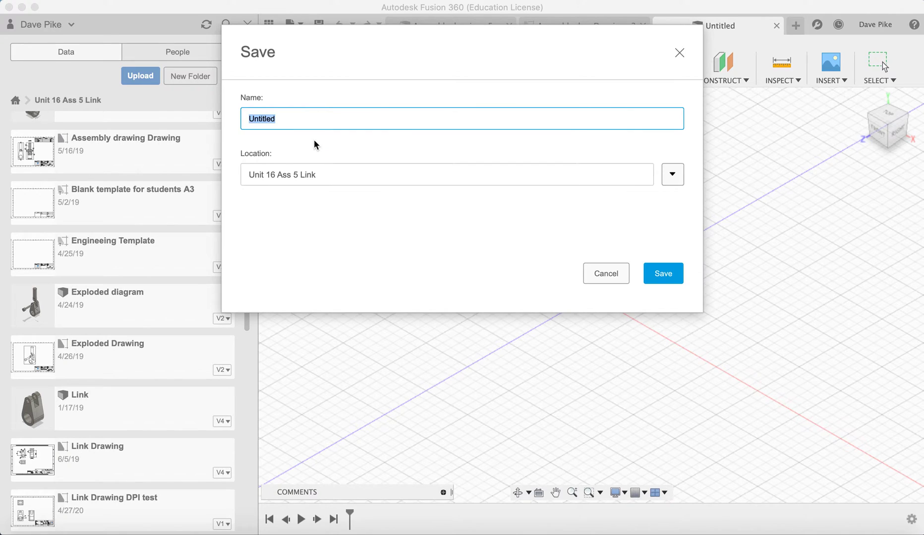
text(Exemplar vid v1a)
click(672, 276)
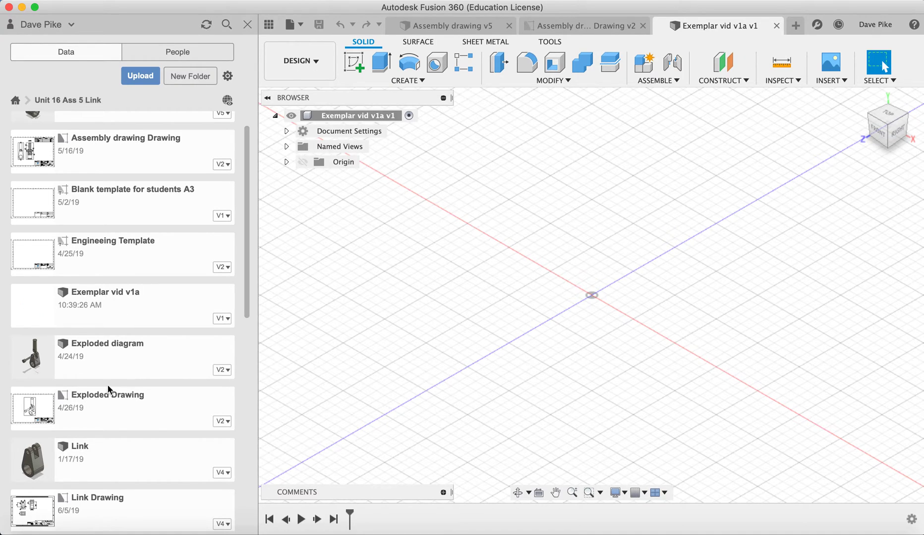
Insert the Link part (v4) into the design at its original position.
scroll(156, 347, down, 5)
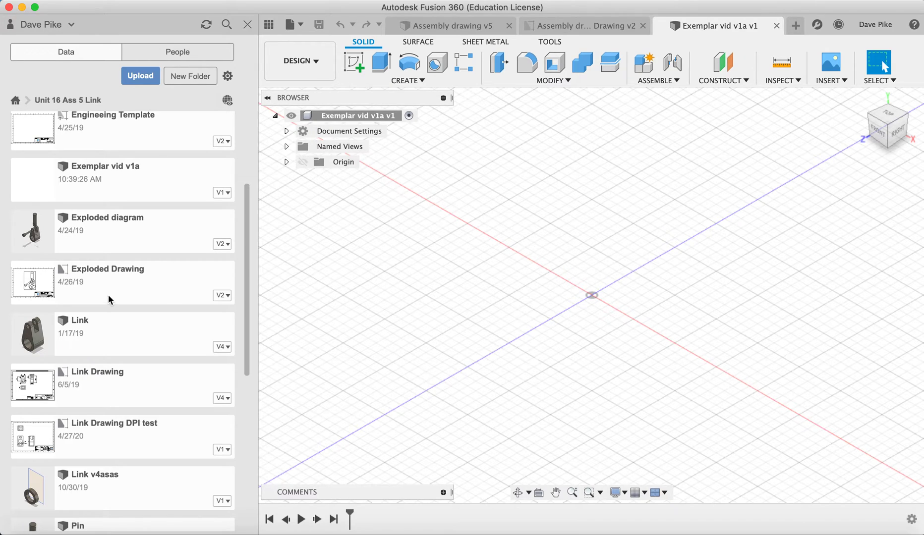
right_click(115, 328)
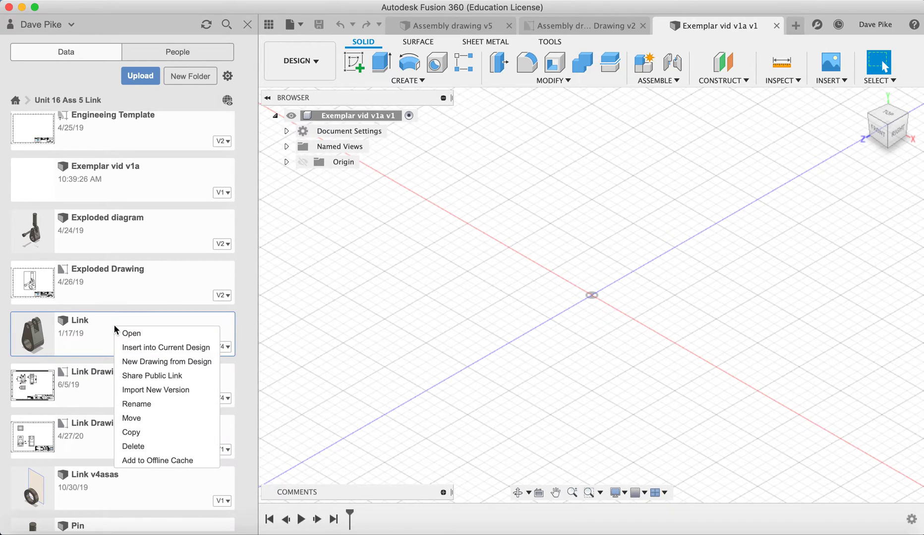
click(131, 348)
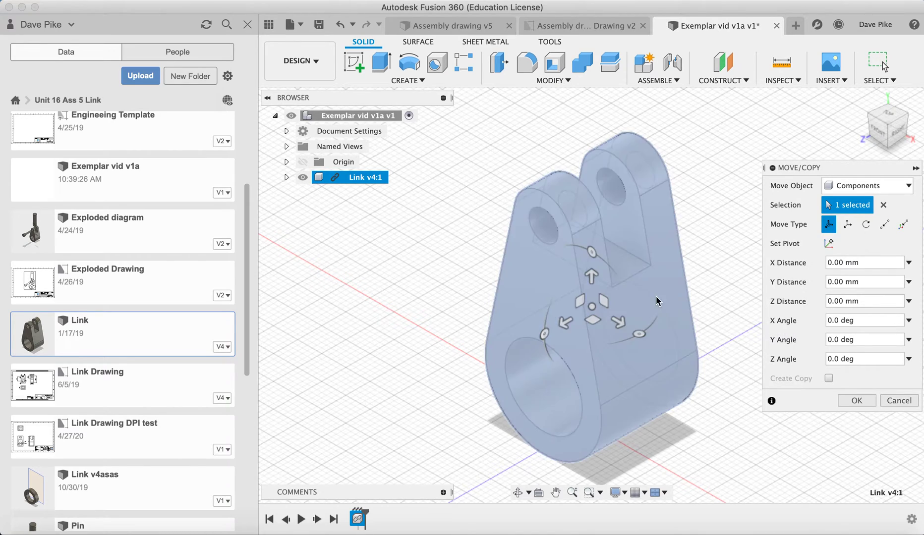
click(856, 401)
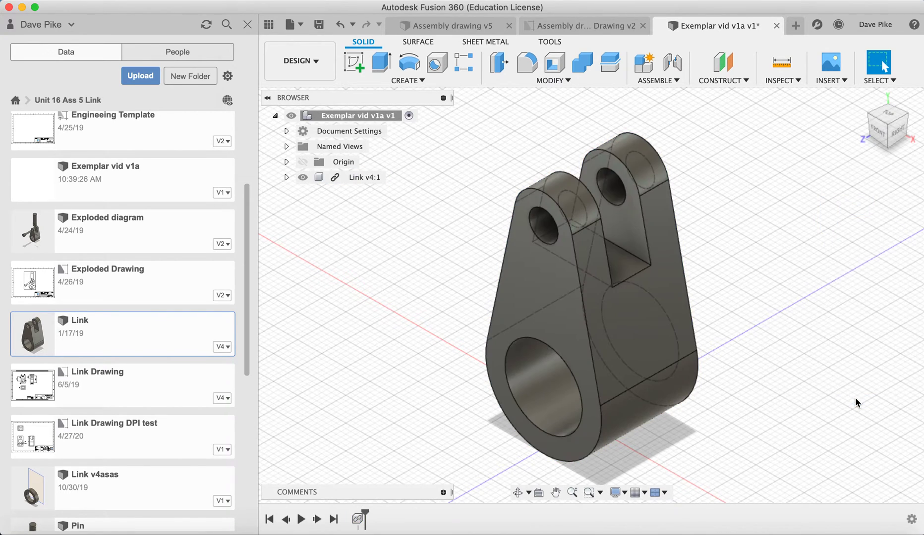
scroll(117, 424, down, 5)
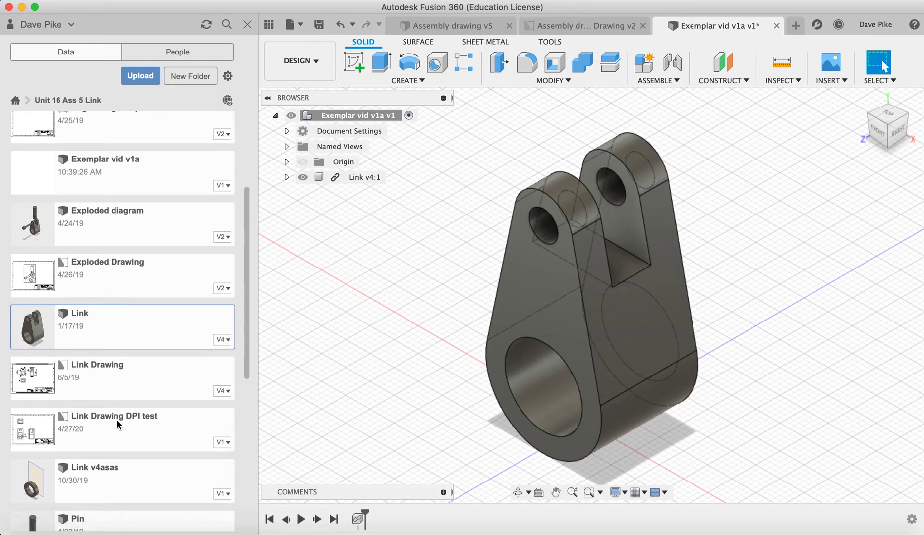
scroll(118, 424, down, 2)
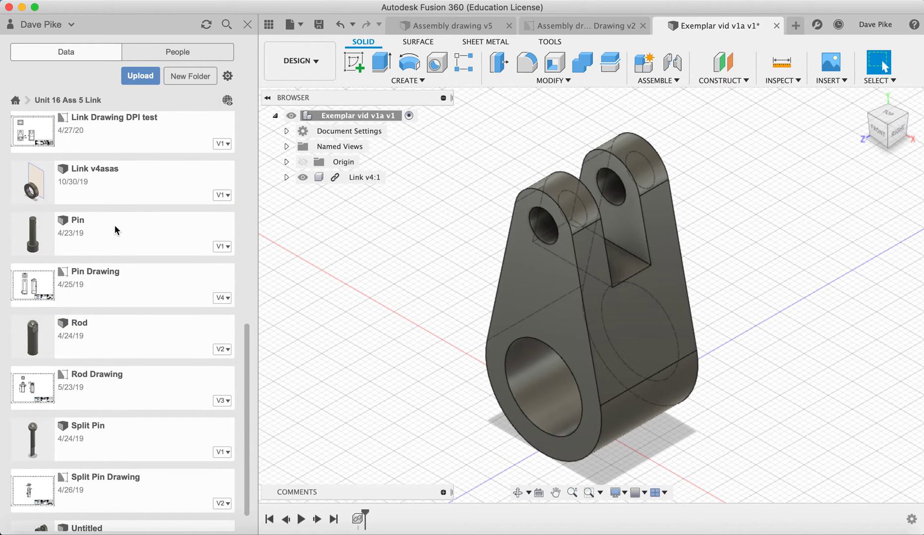
Insert the Rod and move it 32 mm along Z to sit beside the Link.
right_click(120, 339)
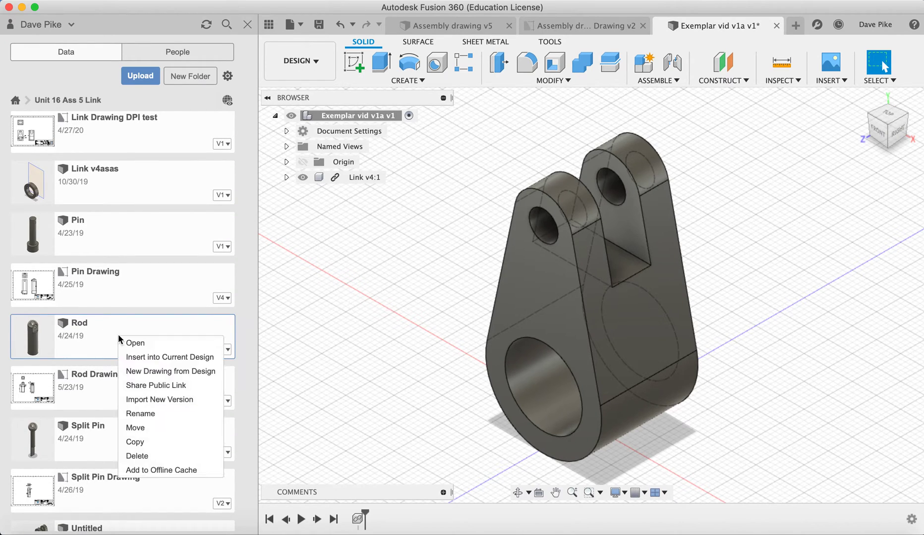
click(159, 361)
click(159, 360)
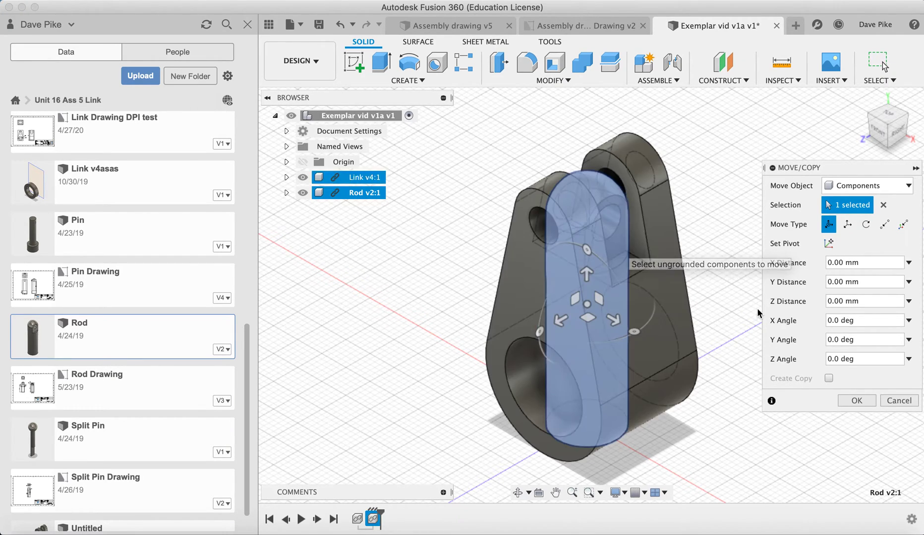
click(559, 323)
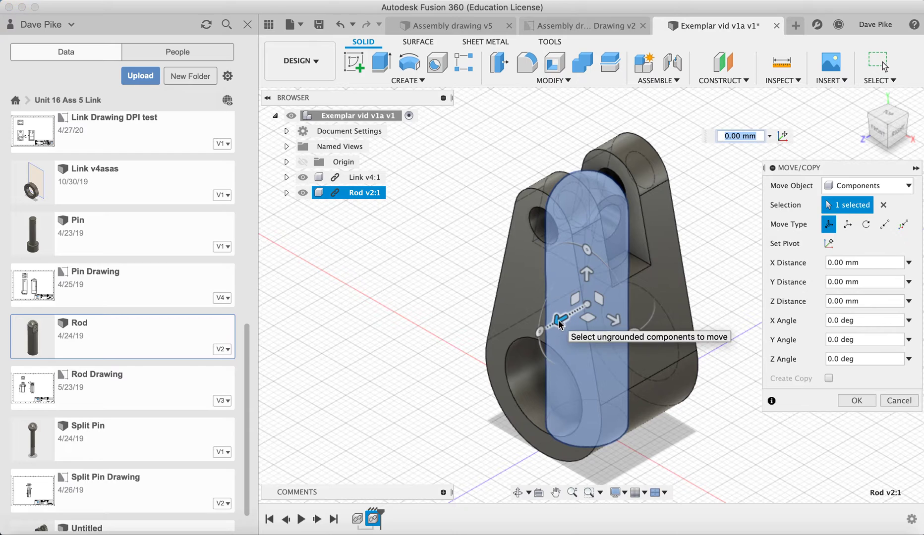
drag(558, 322, 405, 410)
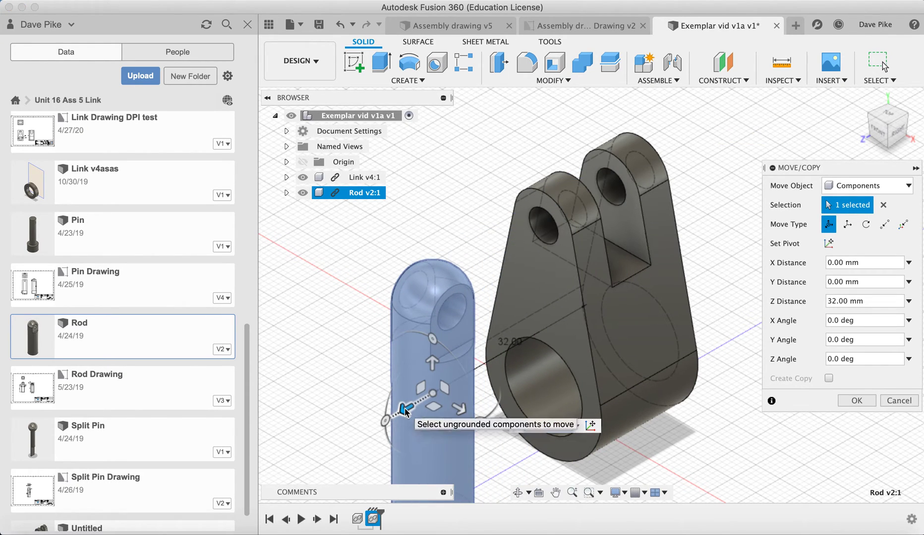
click(857, 401)
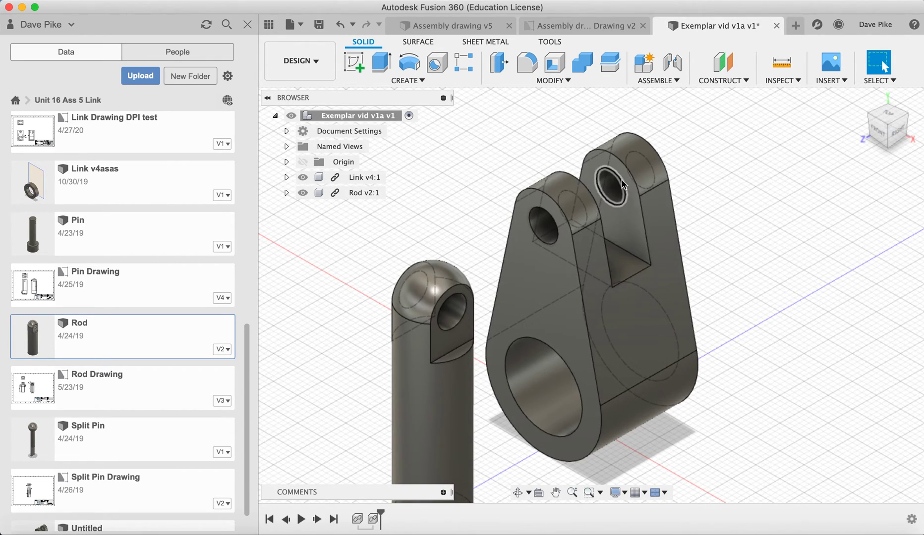
click(581, 82)
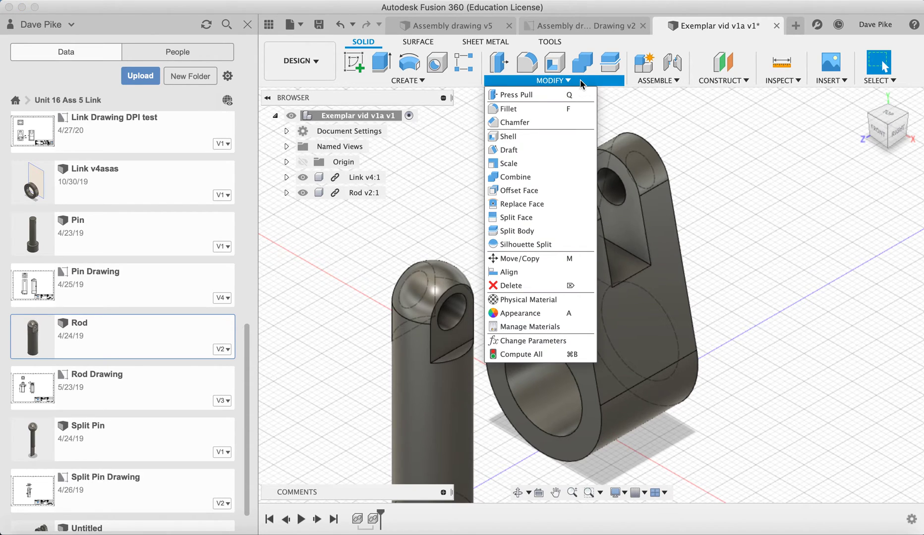
Align the Rod's hole face to the Link's lug hole.
click(510, 272)
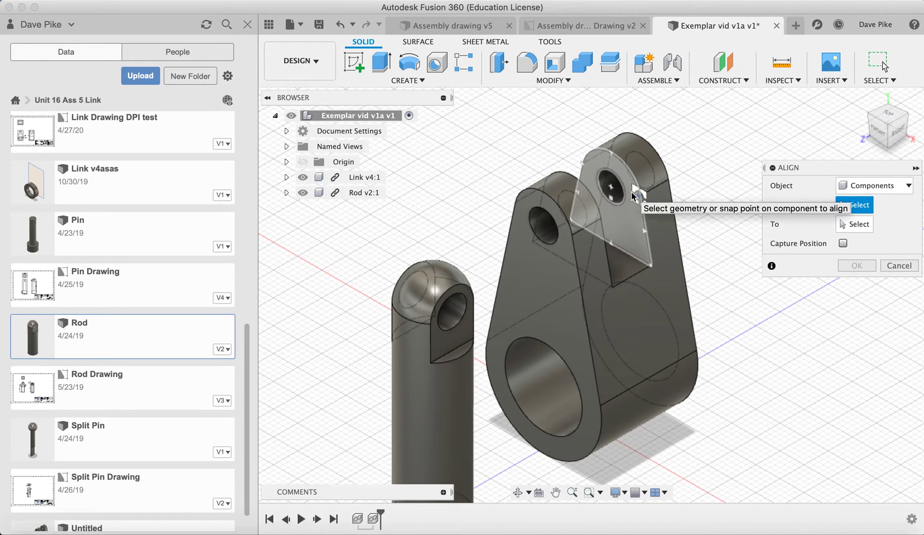
click(453, 317)
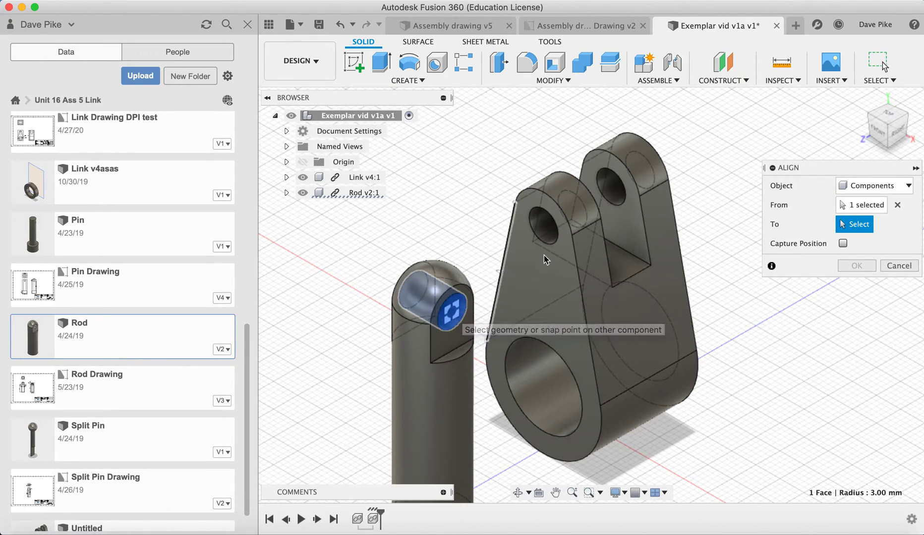
click(610, 192)
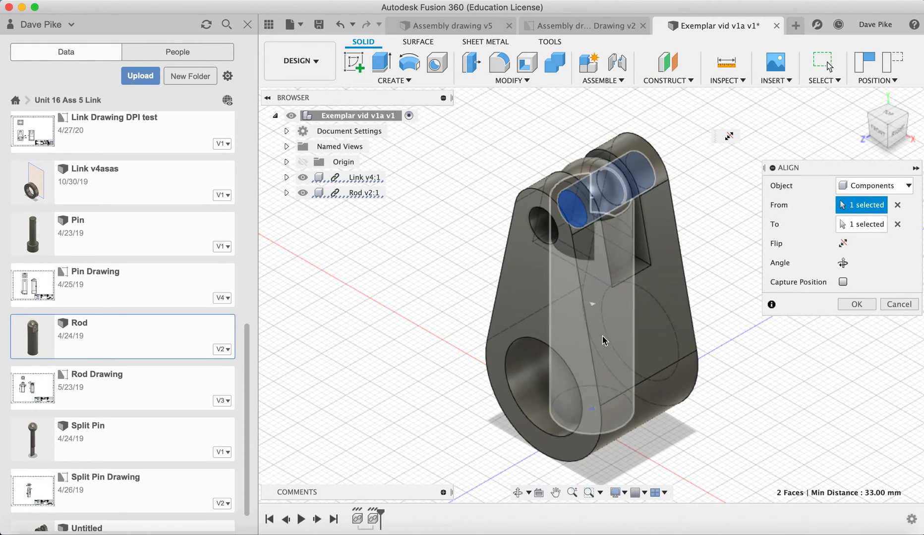
Rotate and flip the Rod's alignment until it stands upright in the lug, then confirm.
click(843, 263)
click(843, 263)
click(843, 263)
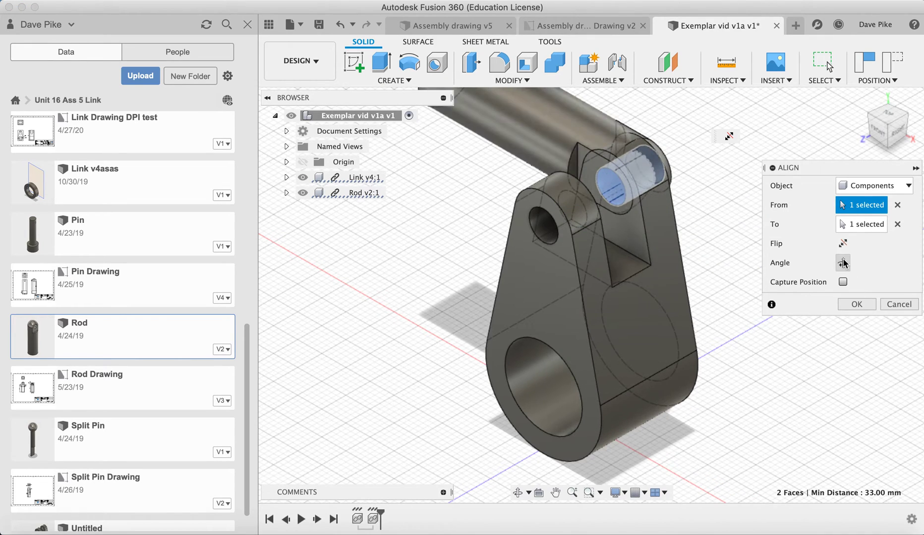
click(843, 263)
click(843, 263)
click(842, 263)
click(842, 263)
click(843, 263)
click(843, 243)
click(841, 264)
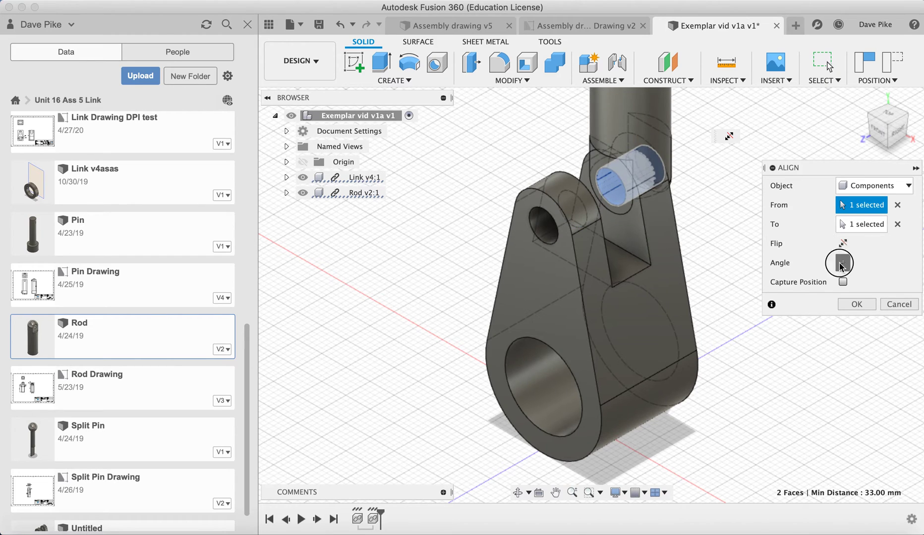
click(841, 264)
click(842, 264)
click(842, 264)
click(842, 264)
click(843, 243)
click(843, 264)
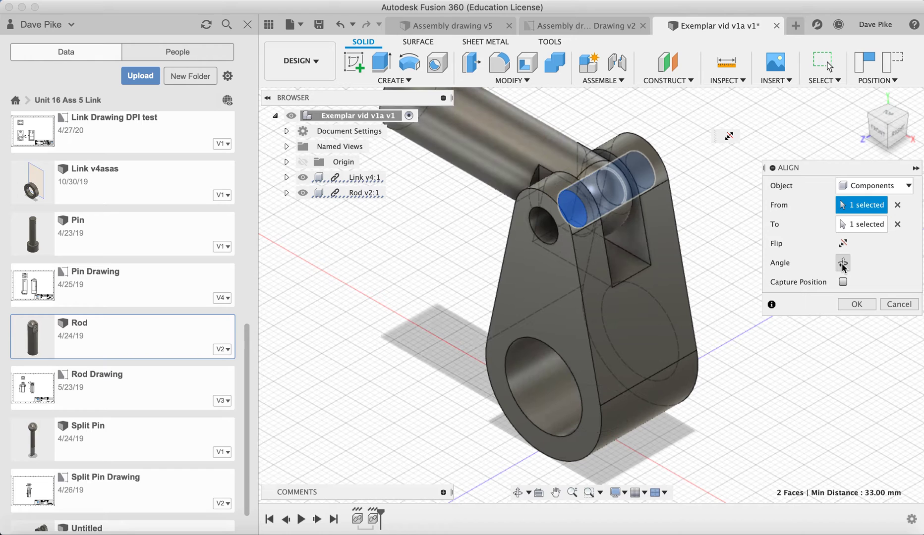
click(843, 264)
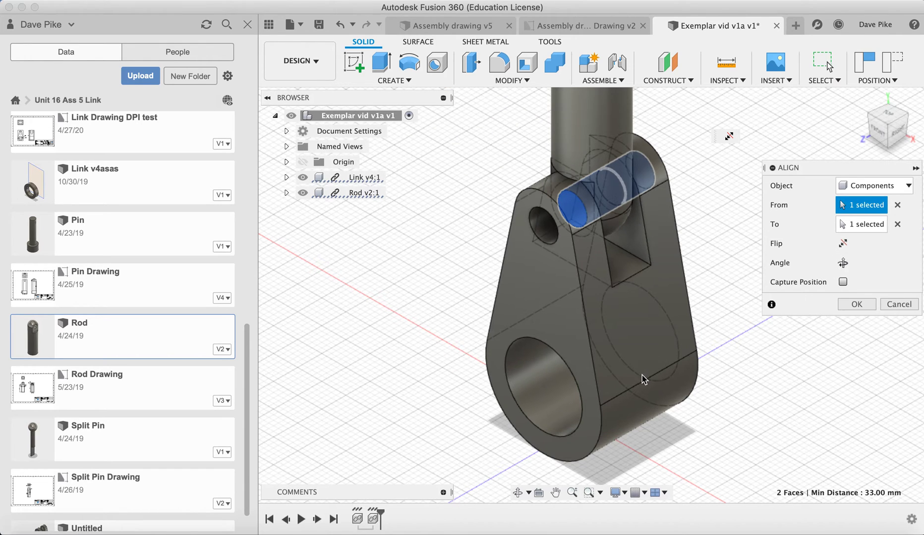
scroll(624, 379, up, 1)
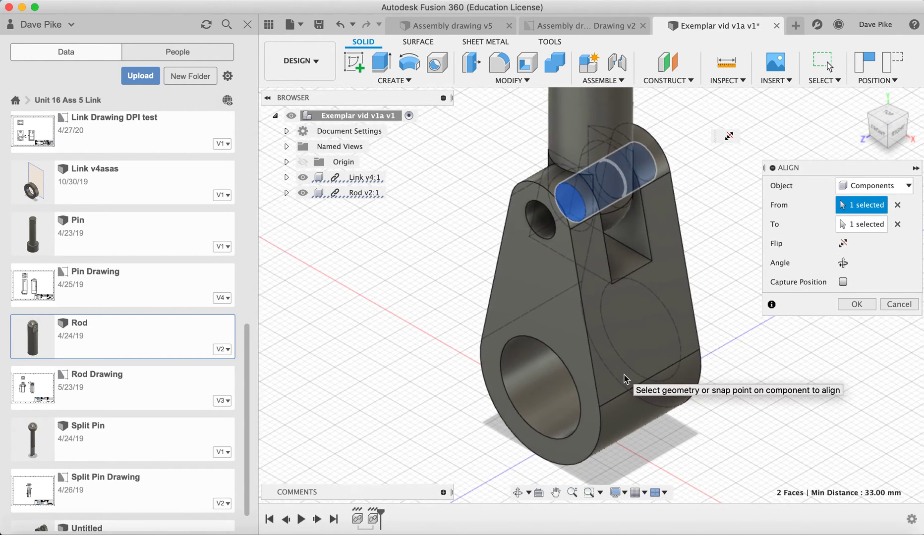
scroll(624, 379, down, 3)
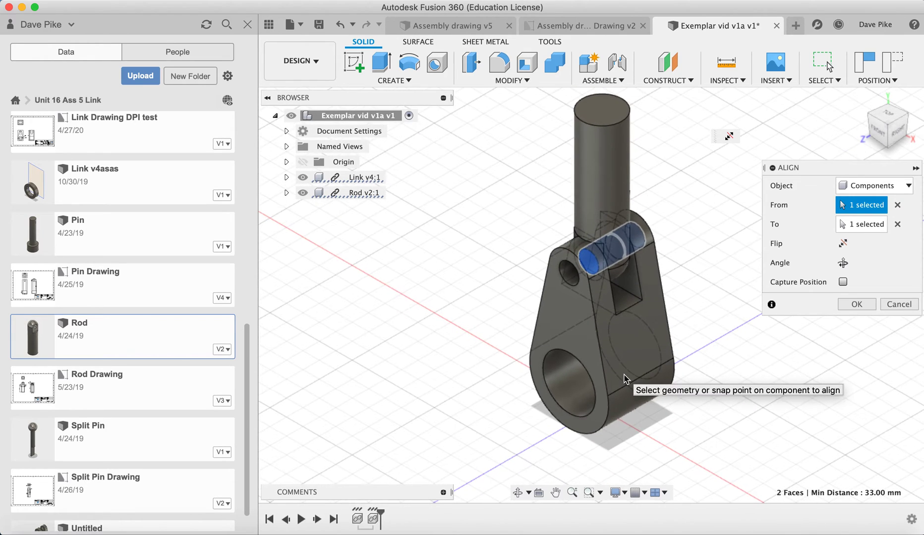
click(857, 304)
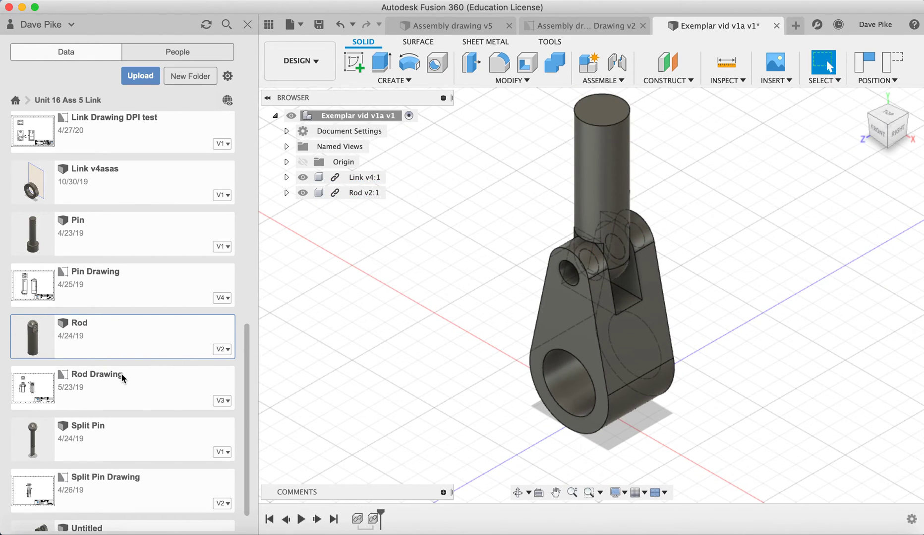
Insert the Pin and move it 30 mm along Z away from the Link.
right_click(118, 231)
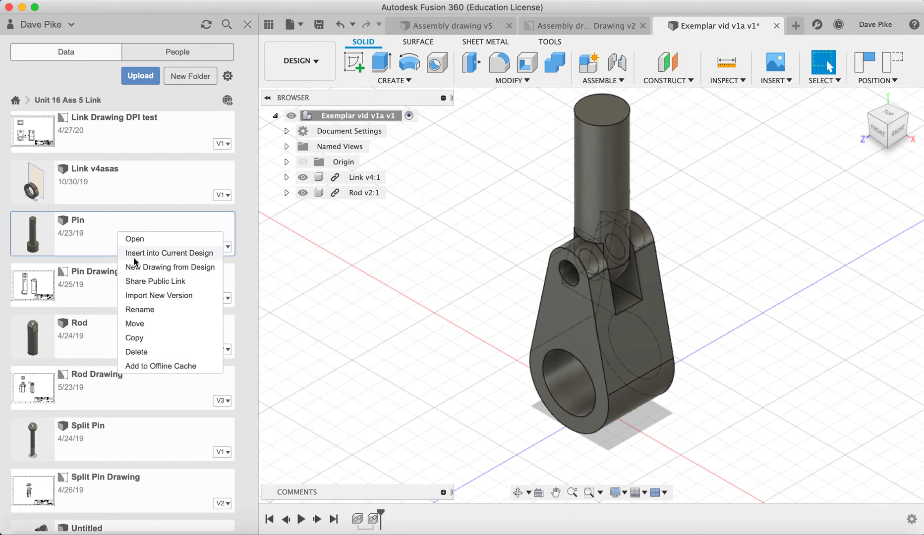
click(135, 254)
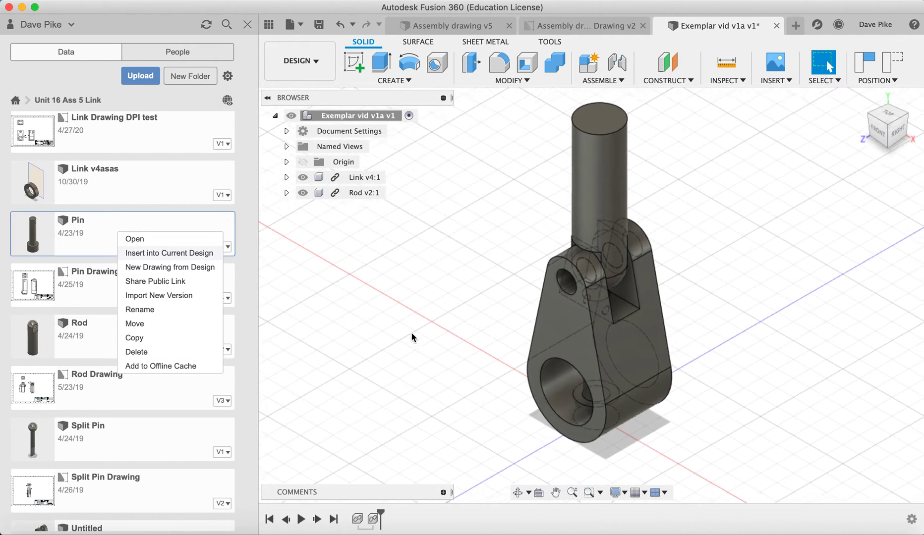
drag(554, 402, 463, 465)
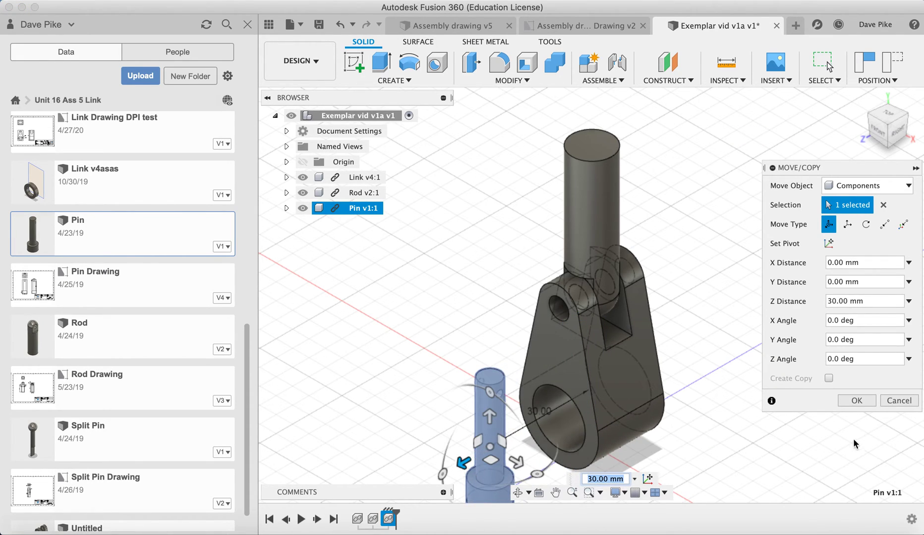
click(856, 400)
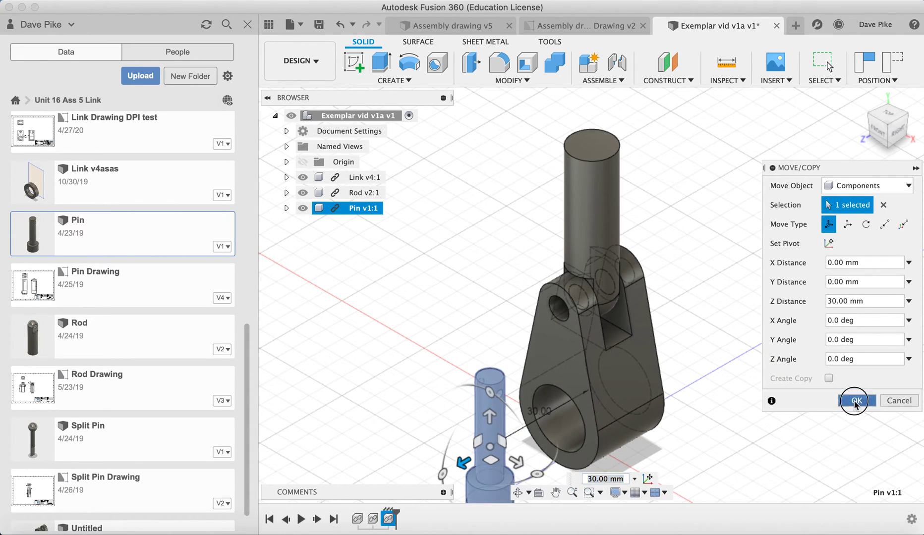
Unpin Shell, Combine, Move/Copy, Align and Chamfer from the toolbar, then start Align.
click(538, 80)
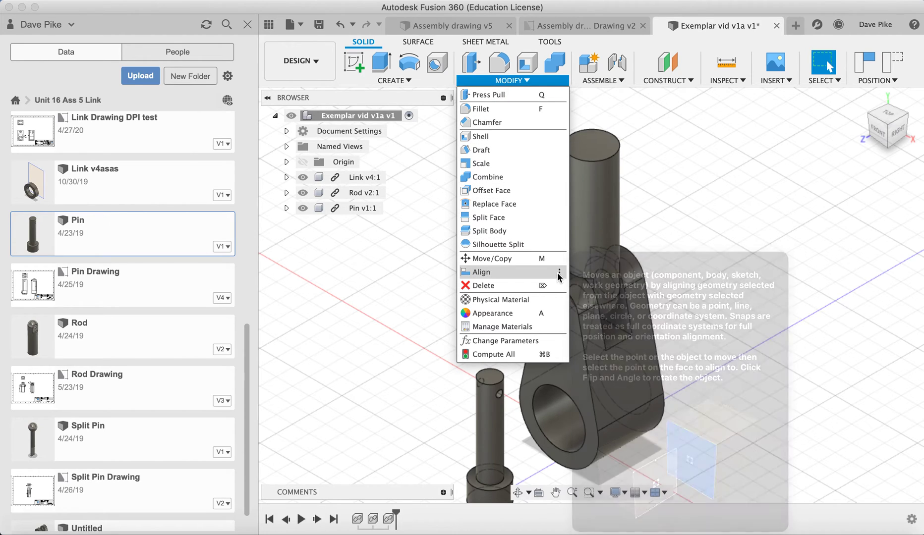
click(559, 273)
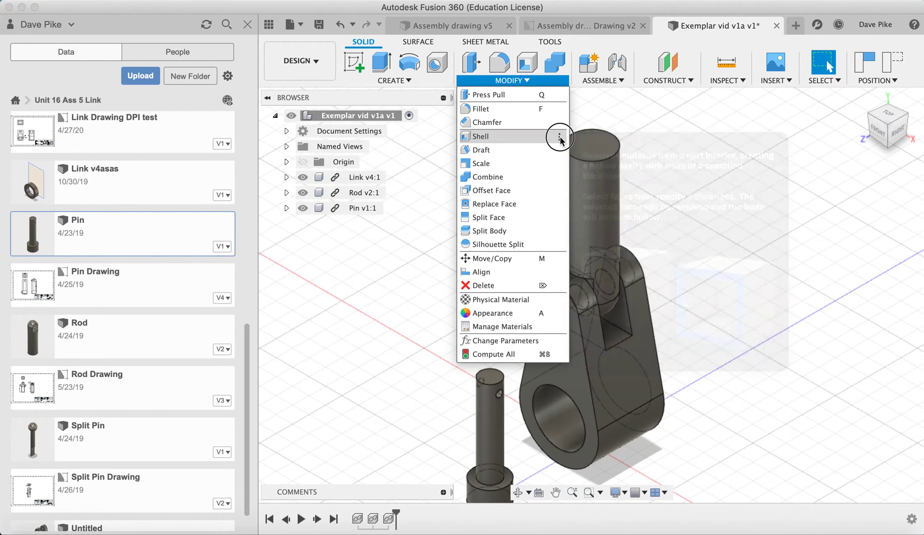
click(575, 141)
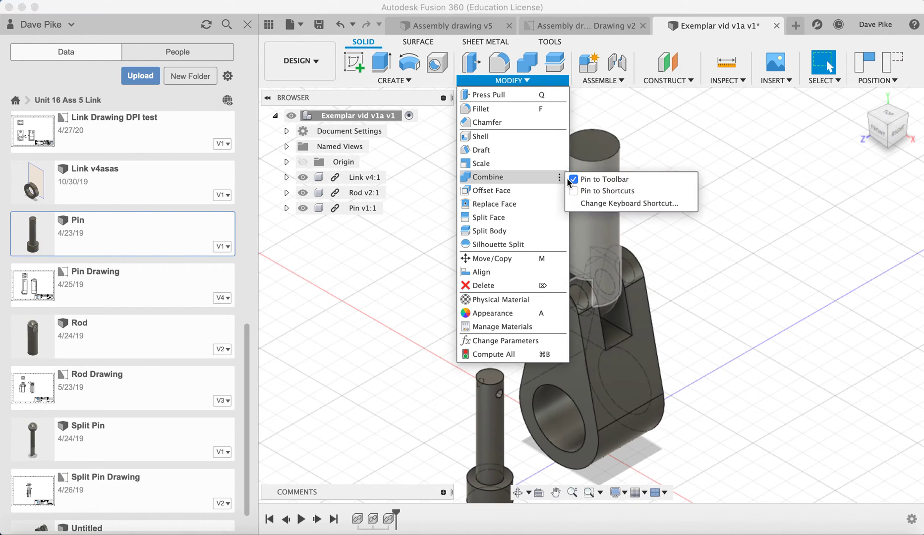
click(574, 179)
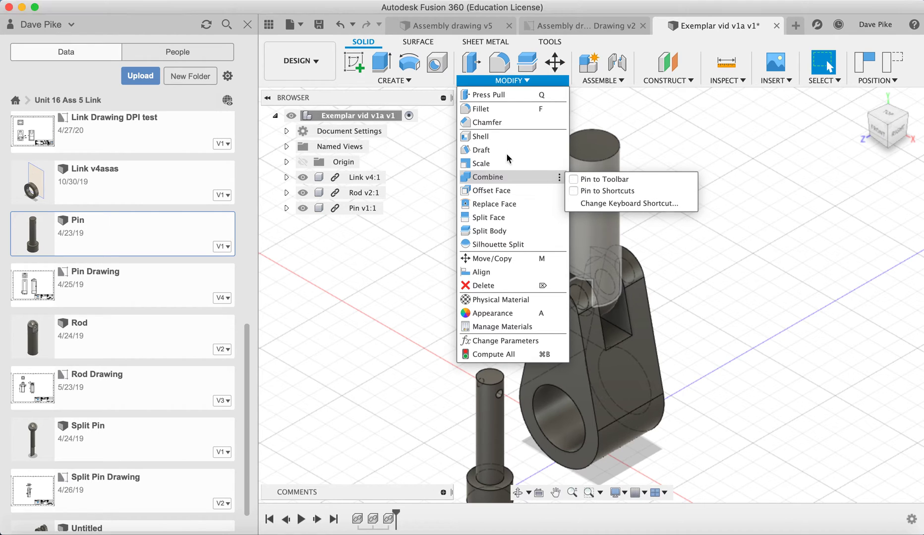
click(574, 261)
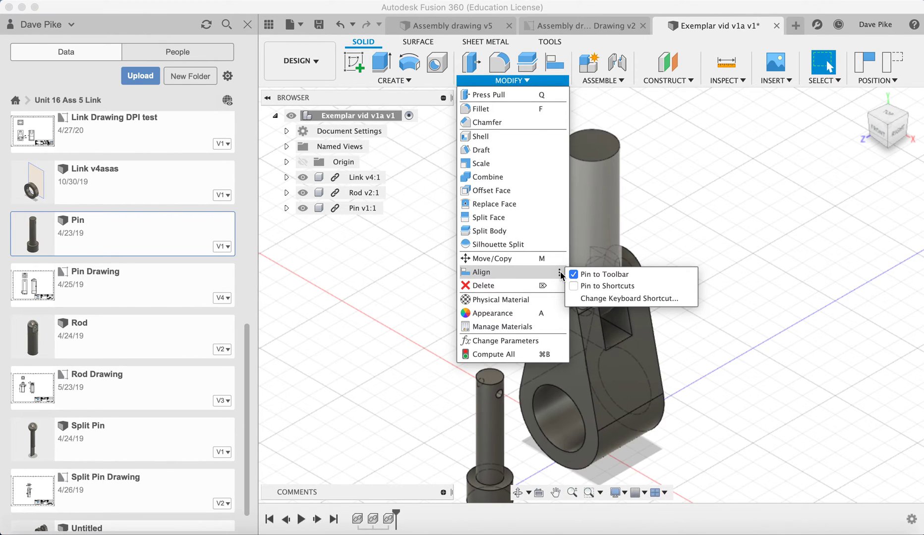
click(574, 275)
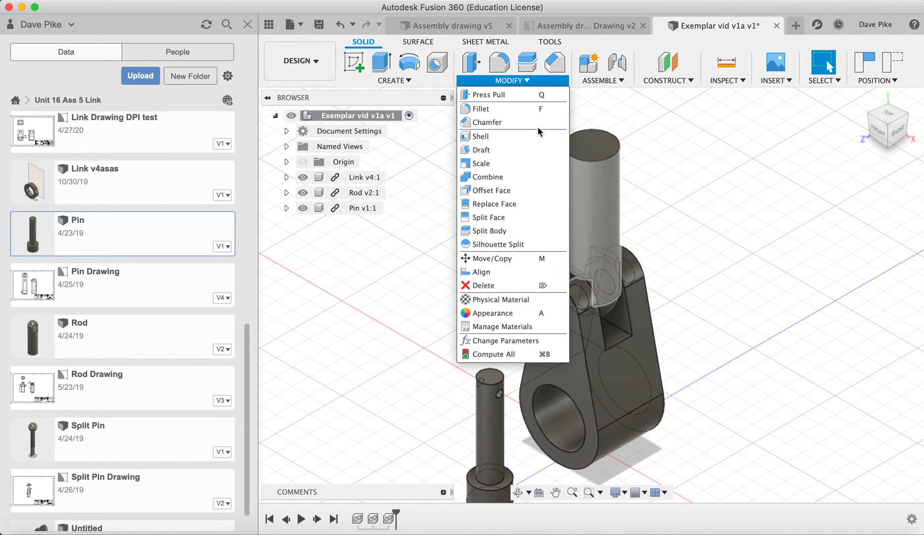
mouse_move(561, 125)
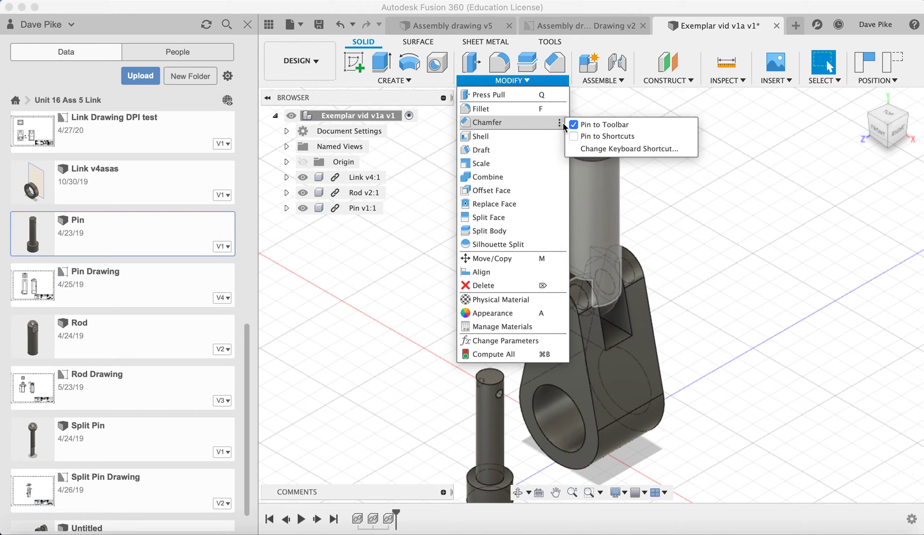
click(572, 125)
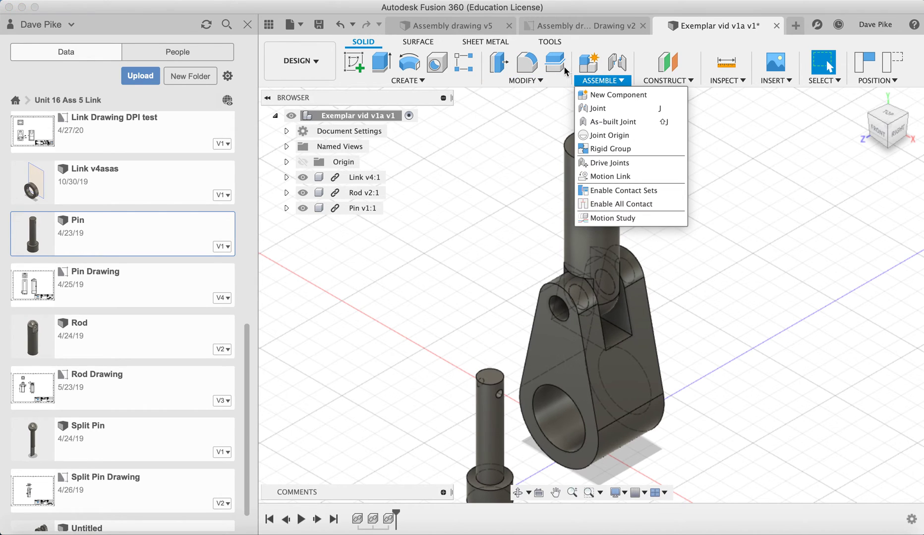
click(515, 81)
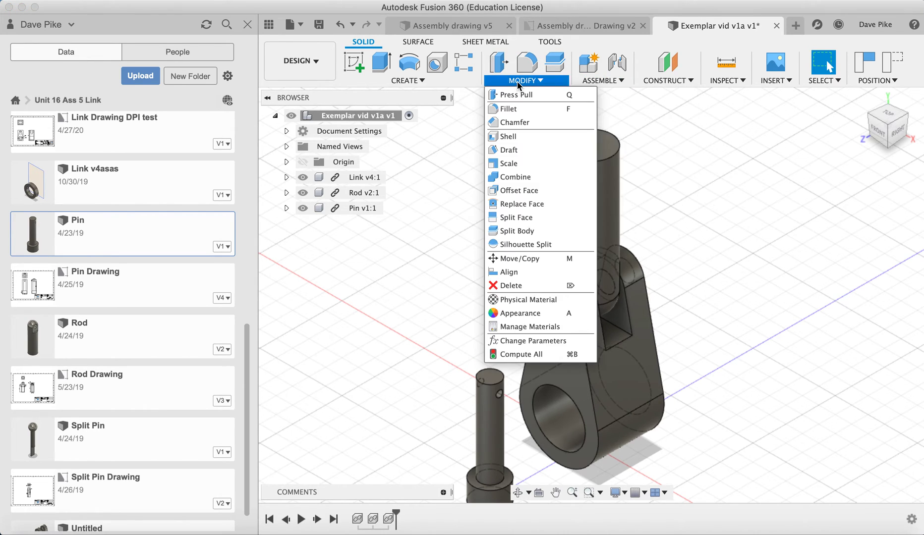
click(616, 313)
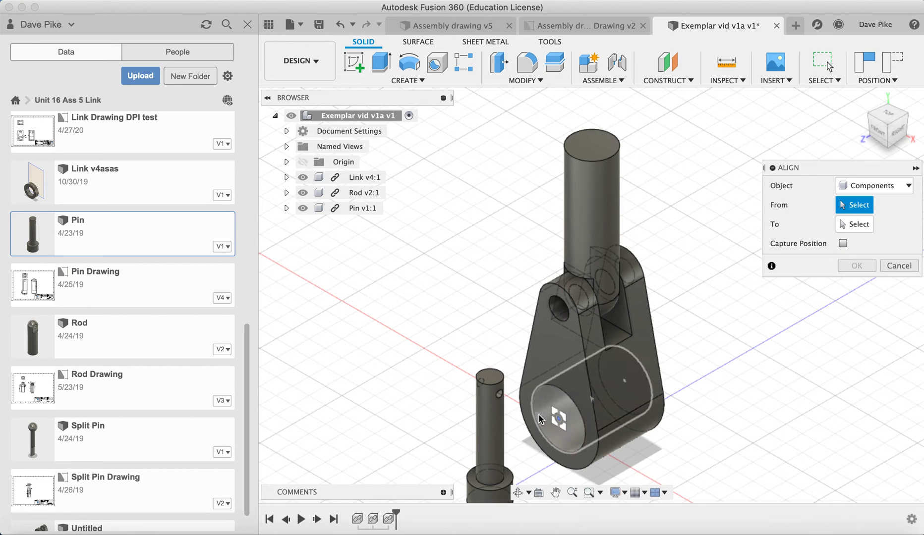
Align the Pin's end face to the Link's cross hole, rotating it once about its axis.
scroll(528, 419, up, 2)
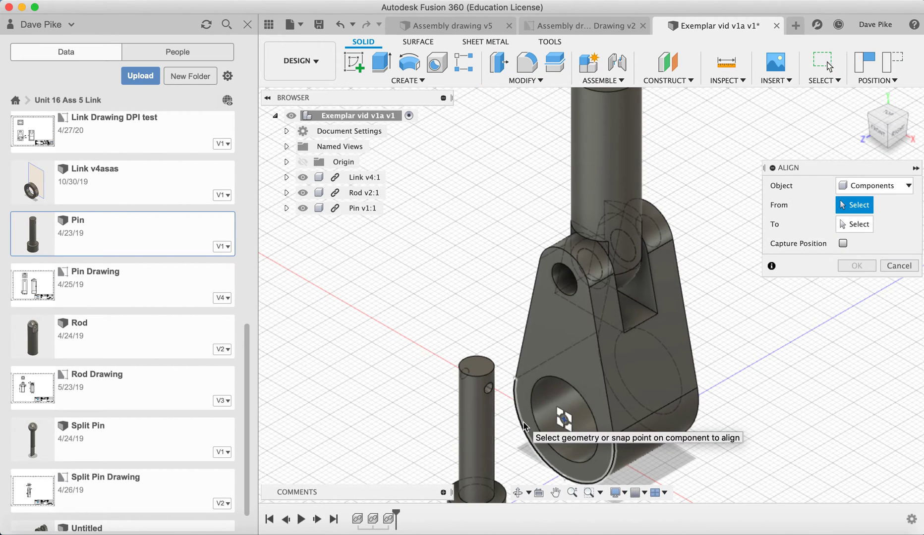
scroll(524, 426, down, 3)
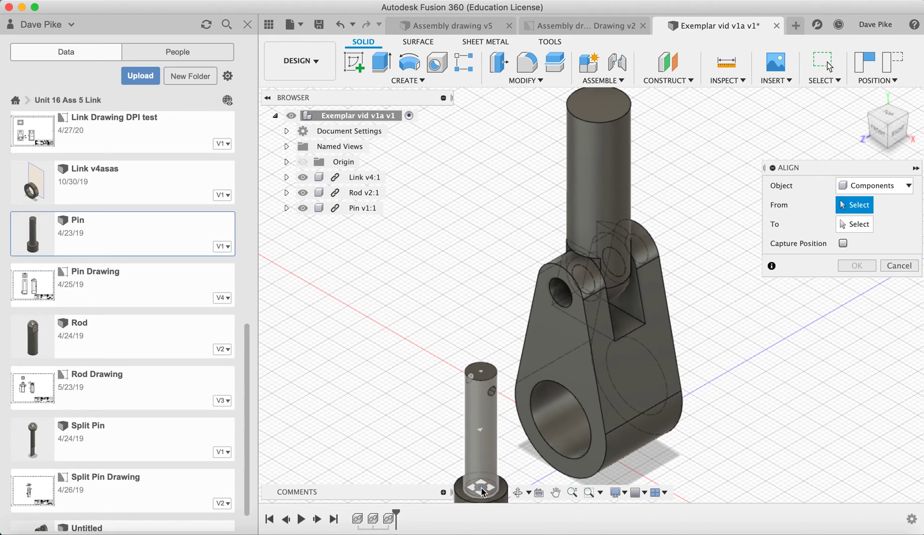
click(482, 489)
click(561, 296)
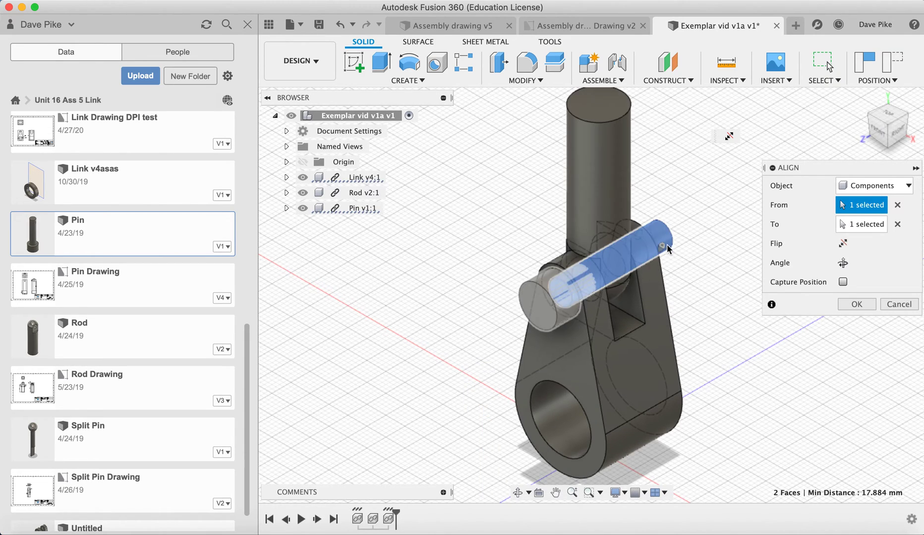
click(842, 263)
click(853, 305)
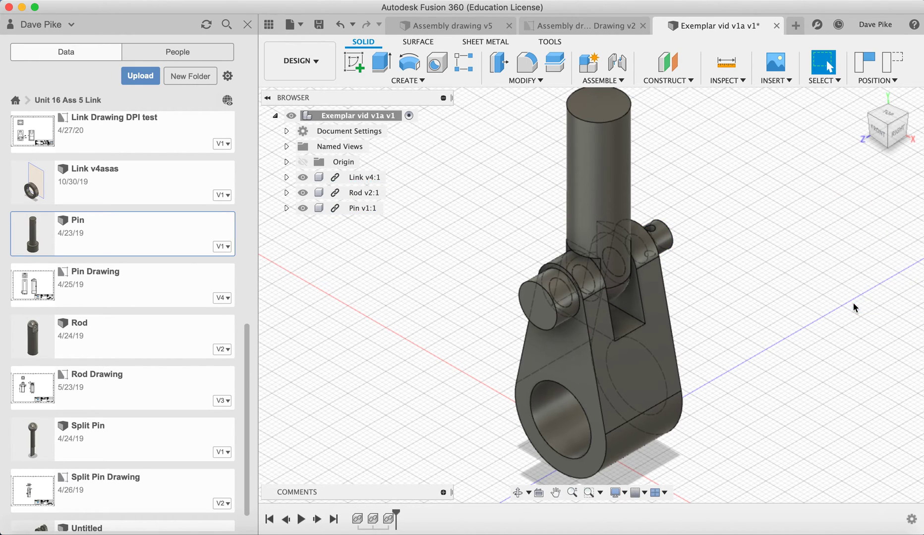
Insert the Split Pin, move it -50 mm along Z, and orbit to view from behind.
right_click(130, 434)
click(146, 419)
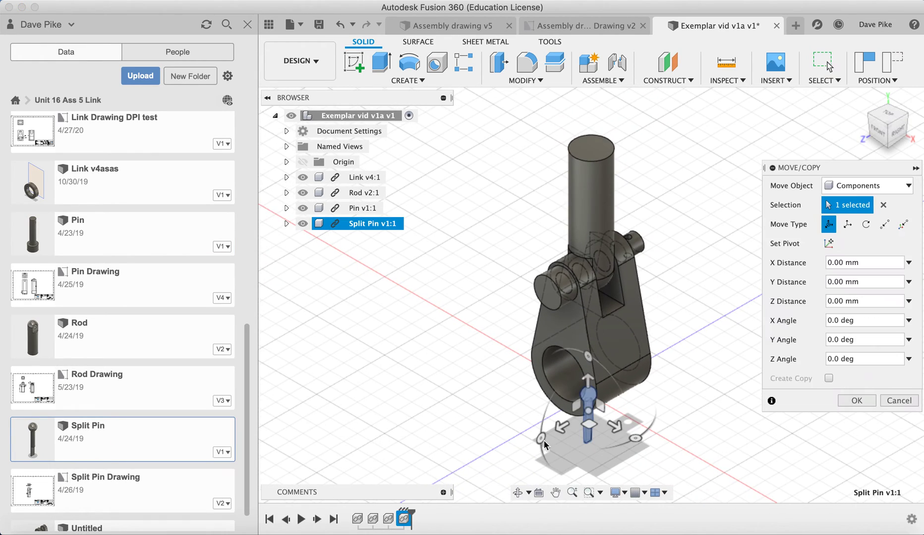
drag(562, 430, 684, 332)
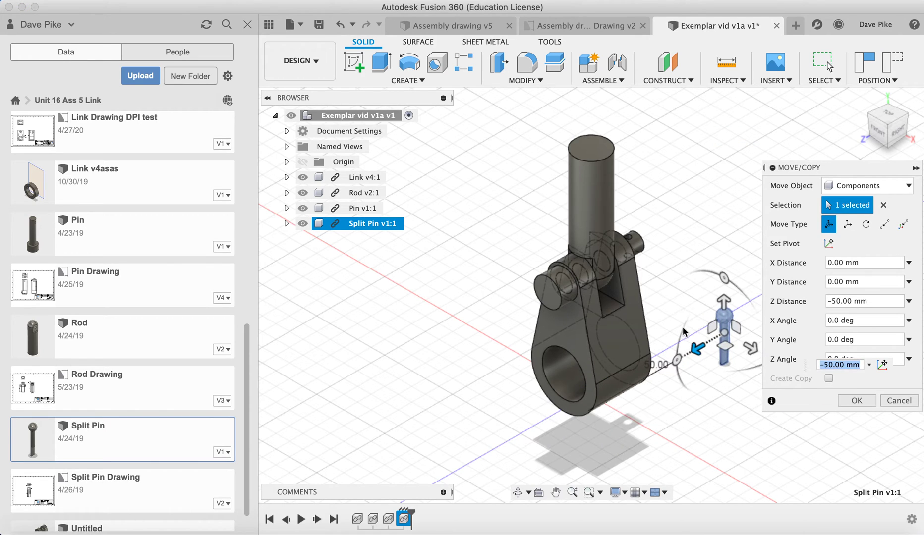
click(856, 401)
click(517, 492)
drag(682, 389, 580, 383)
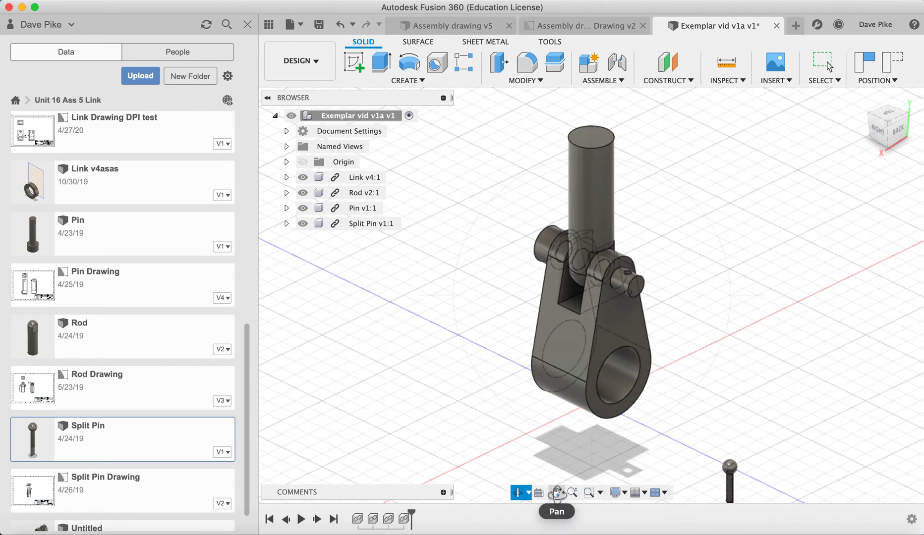
click(556, 493)
Pan and zoom toward the Split Pin and start the Align command.
drag(656, 446, 622, 345)
scroll(747, 355, up, 5)
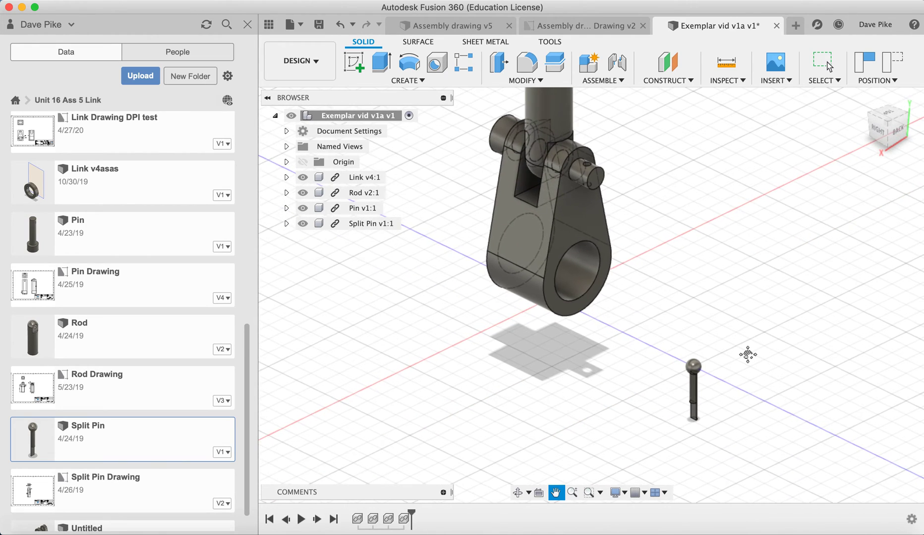
scroll(747, 355, up, 3)
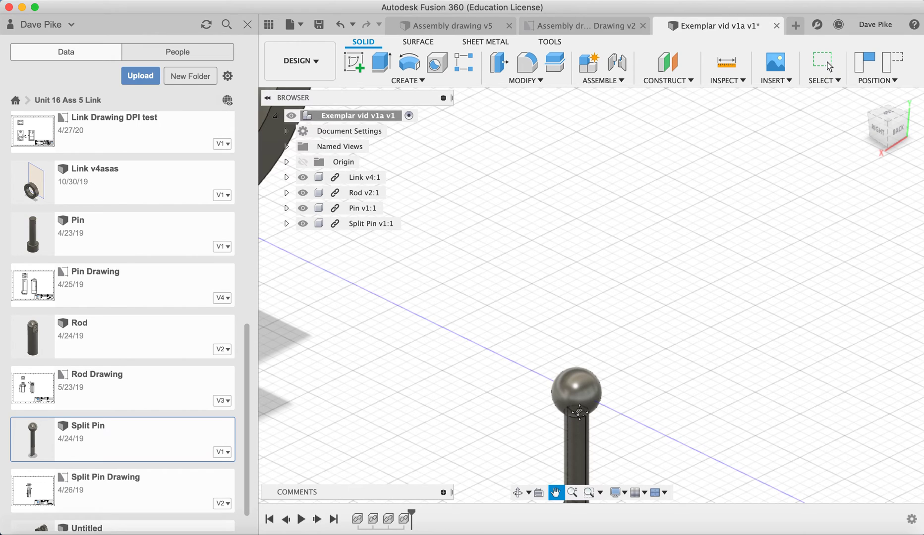
key(Escape)
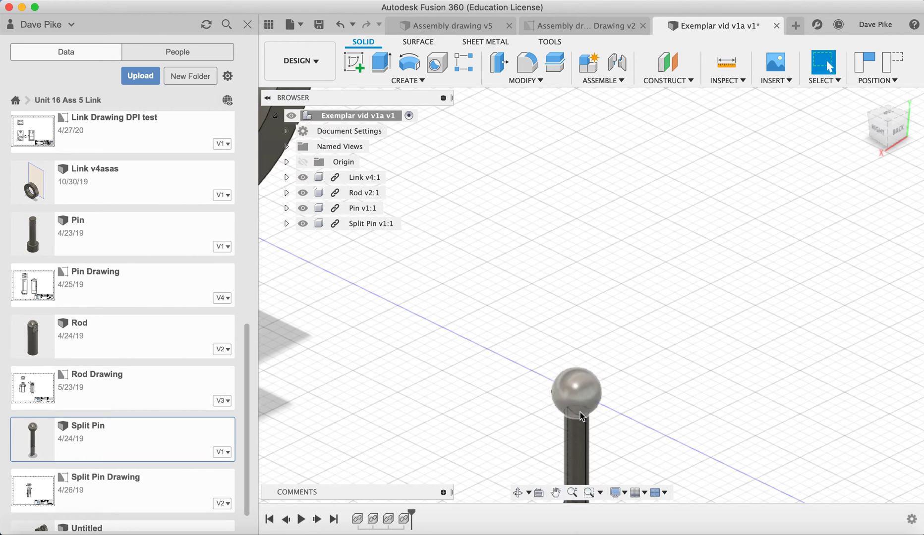
click(521, 81)
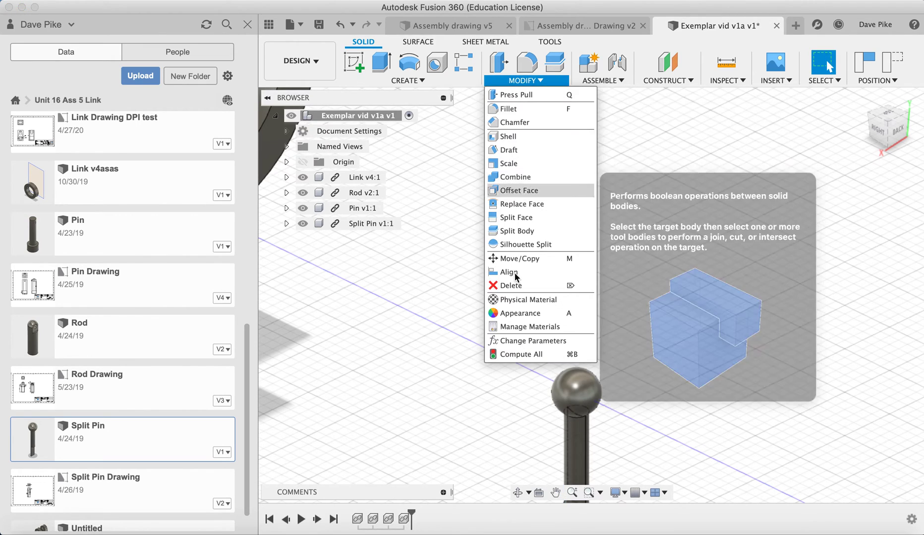
click(513, 272)
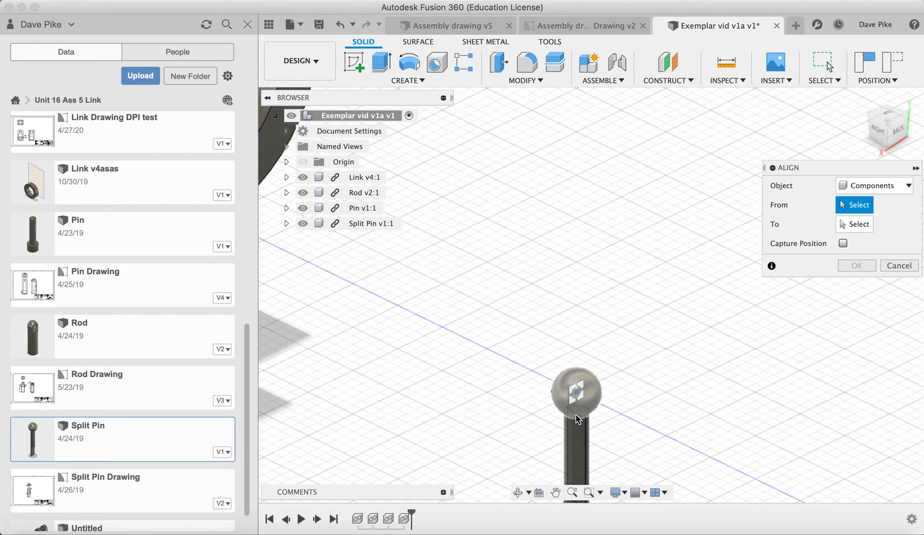
Orbit, pan and zoom the view onto the Split Pin's ball-ended shank.
scroll(577, 418, up, 5)
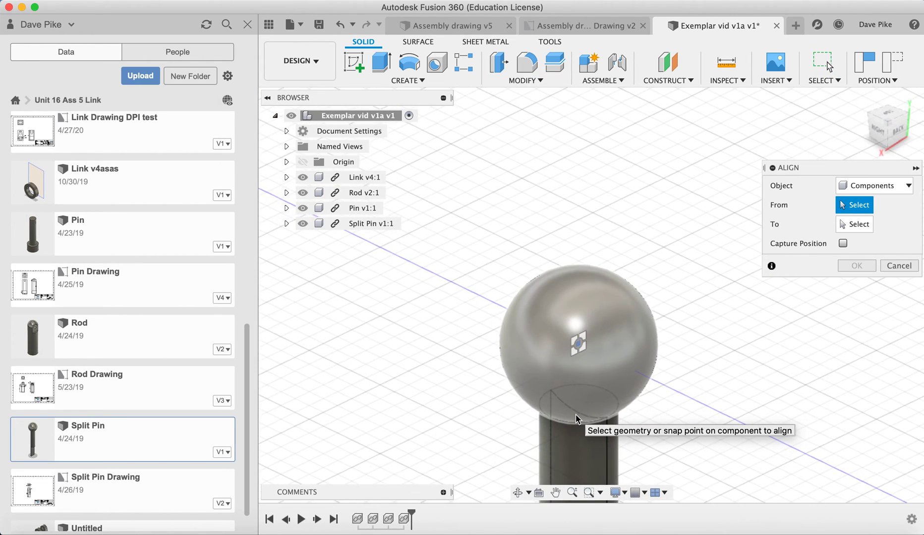
scroll(576, 419, up, 2)
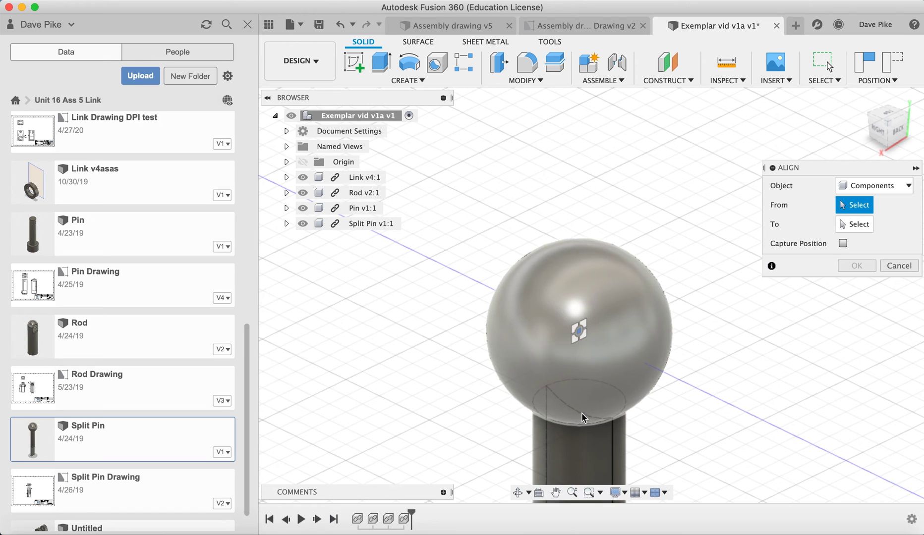
click(518, 493)
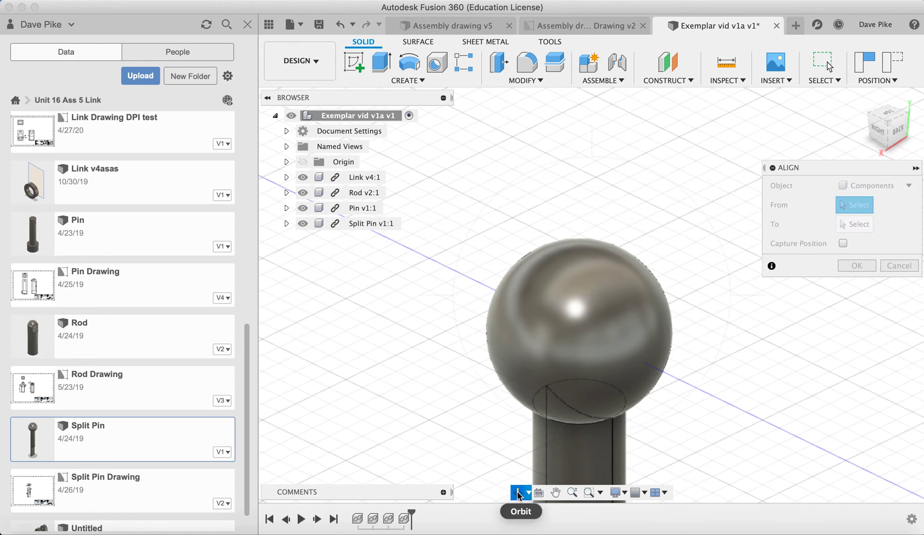
drag(750, 449, 738, 416)
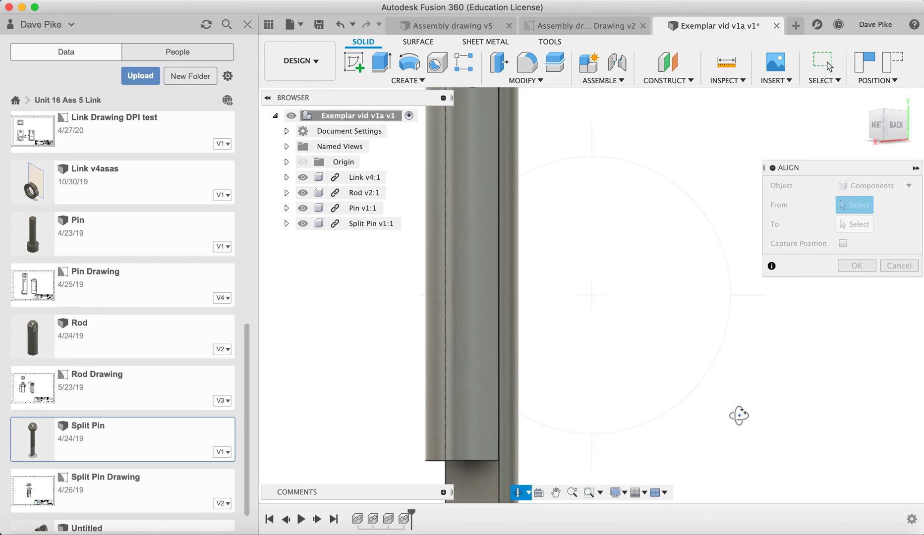
scroll(738, 415, down, 2)
drag(716, 408, 707, 378)
click(555, 492)
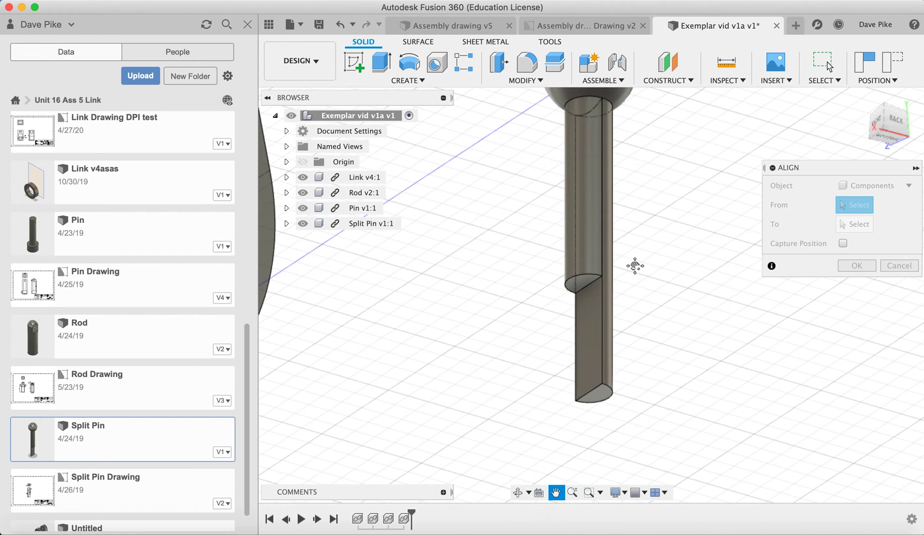
drag(633, 137, 586, 303)
scroll(585, 304, up, 3)
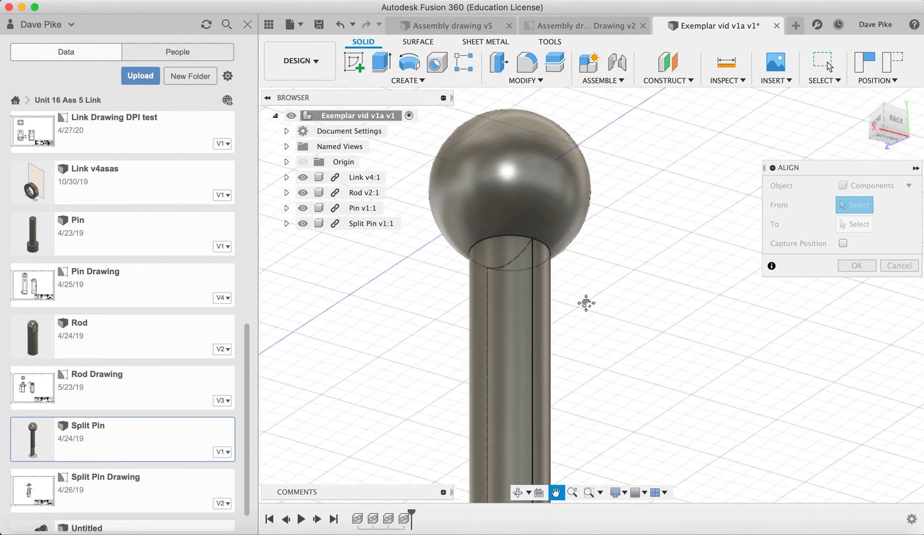
Align the Split Pin's shank top edge to the cross-hole at the Pin's end.
click(539, 80)
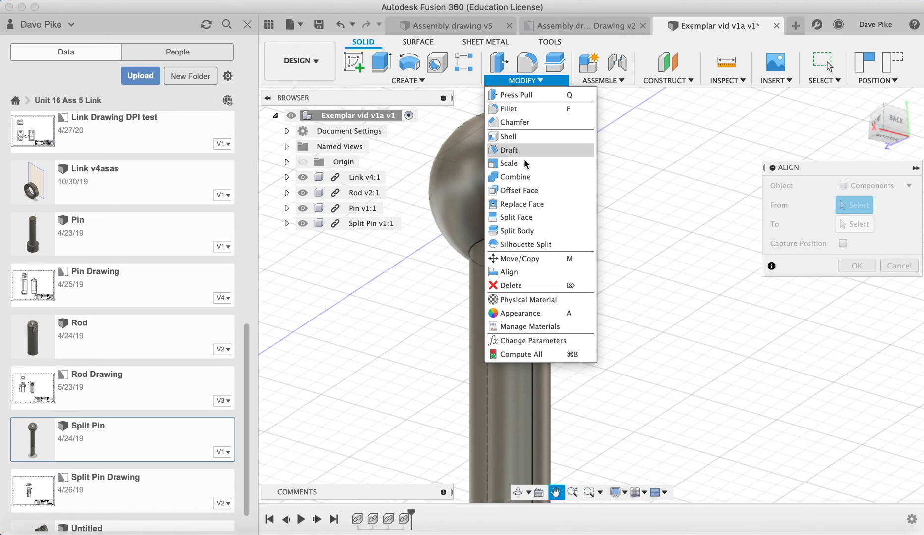
click(508, 272)
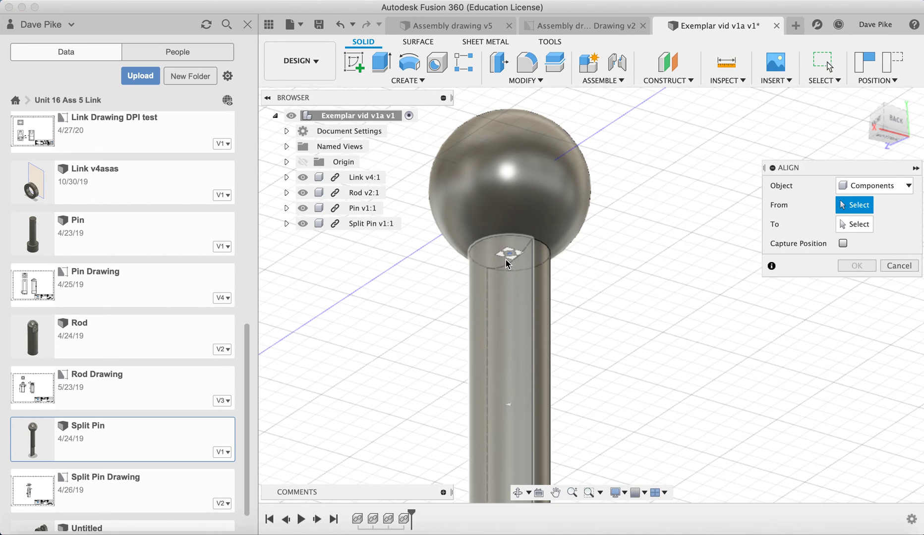
click(504, 259)
scroll(505, 260, down, 6)
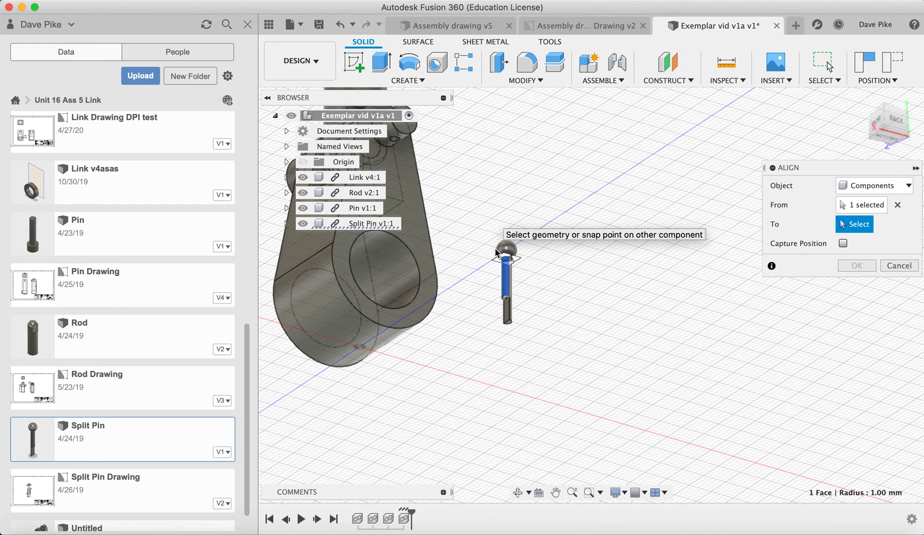
click(518, 493)
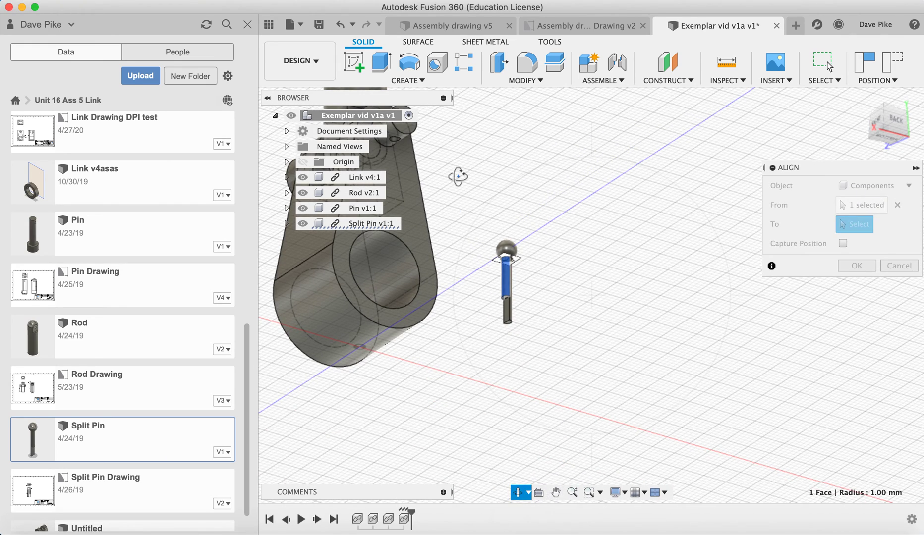
drag(458, 176, 521, 284)
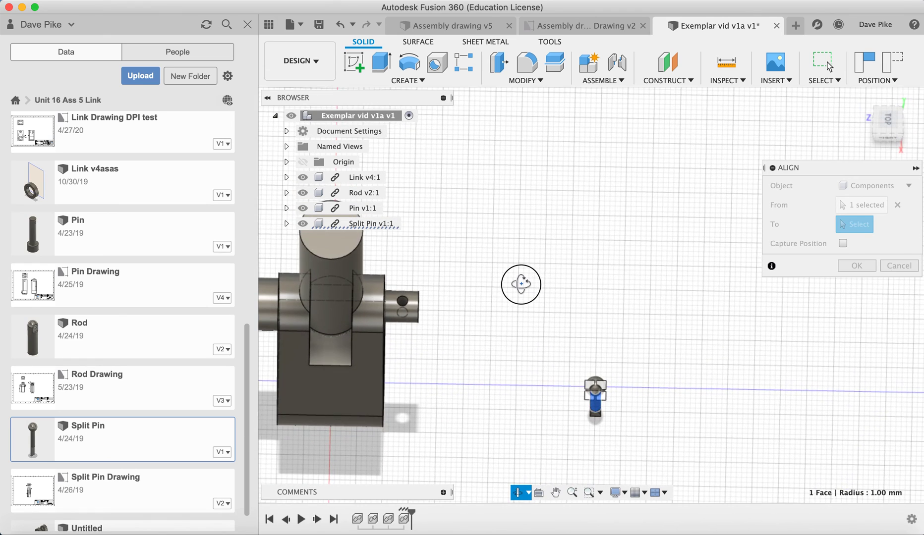
key(Escape)
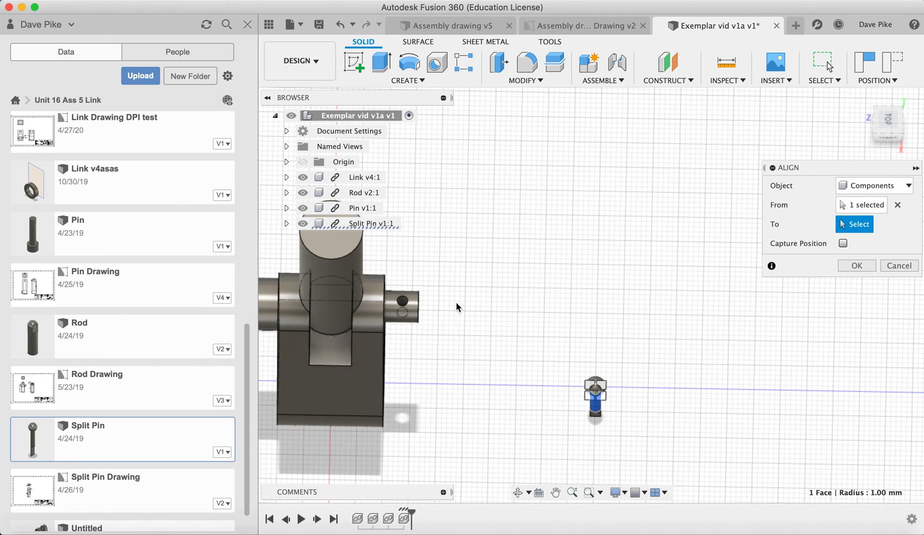
click(404, 305)
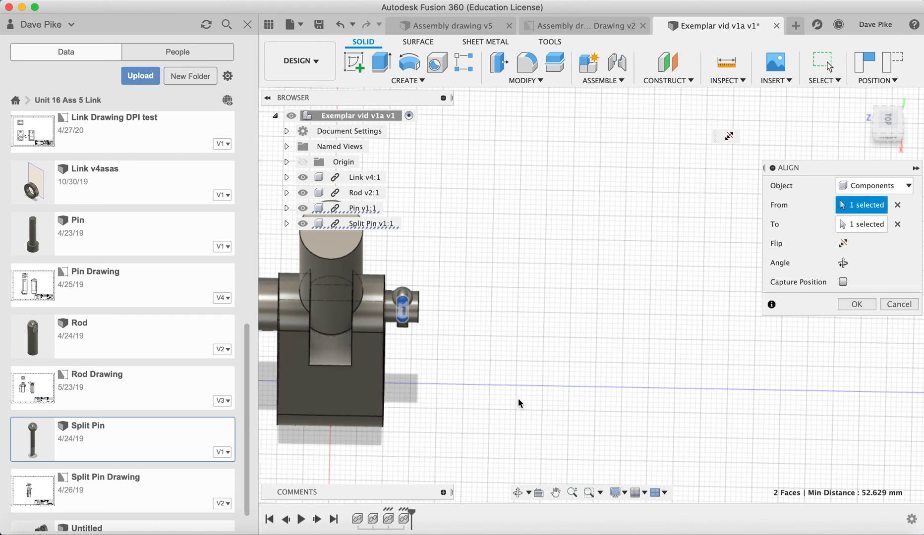
Check the Split Pin's fit across the whole assembly and confirm the alignment.
click(517, 492)
drag(464, 419, 440, 379)
click(561, 492)
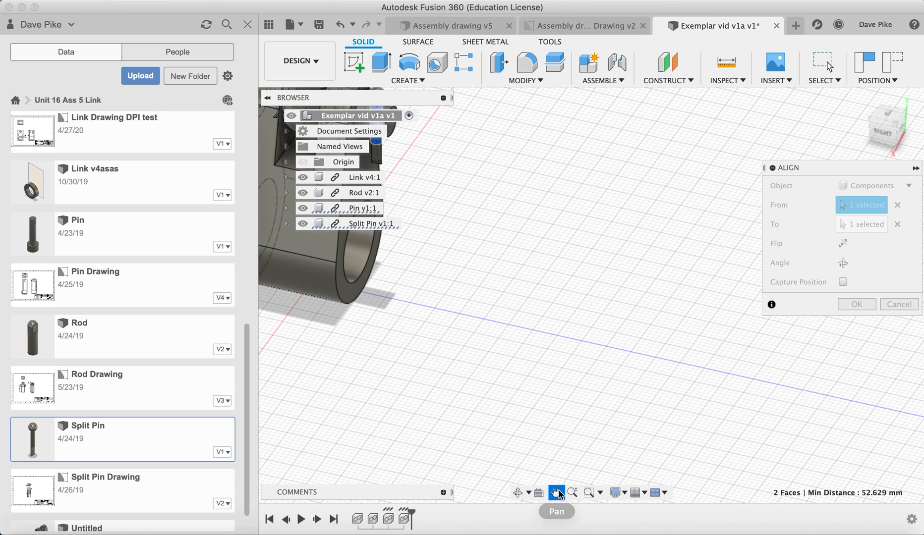
drag(427, 293, 643, 463)
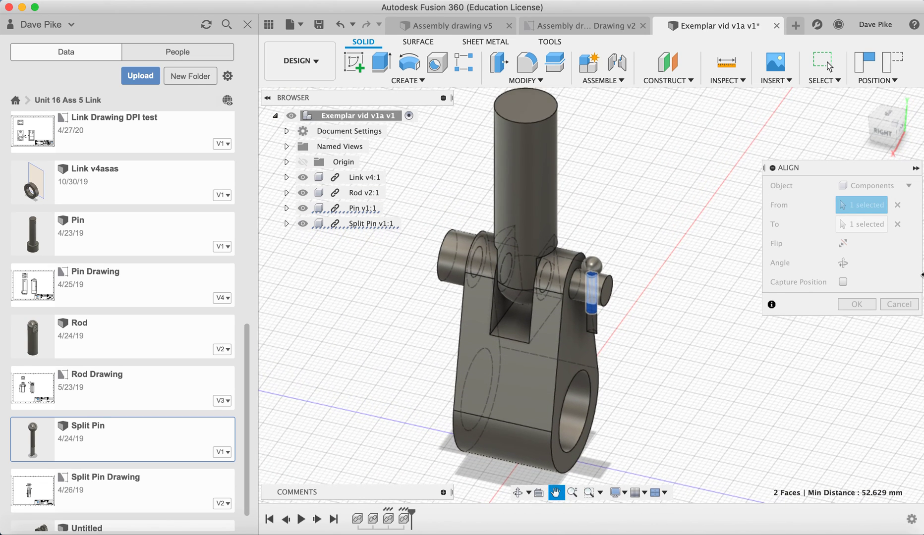
click(865, 304)
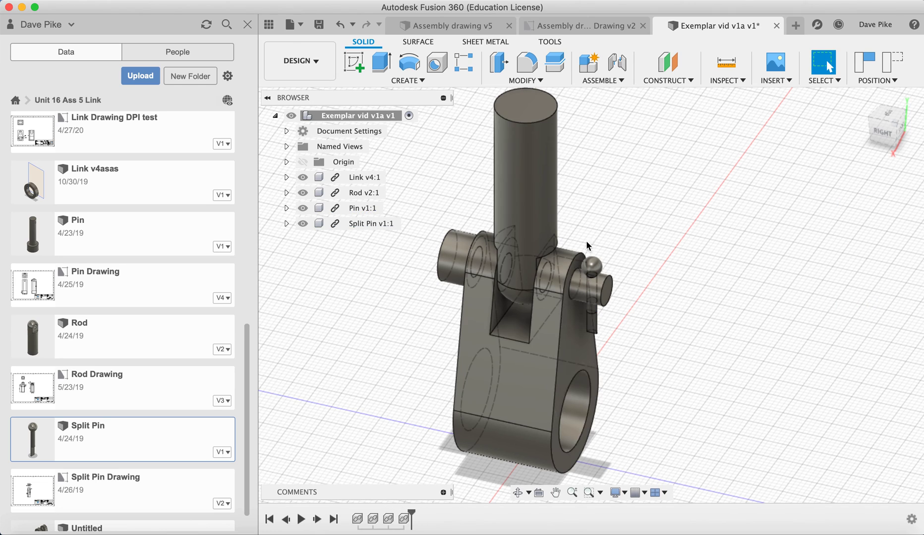